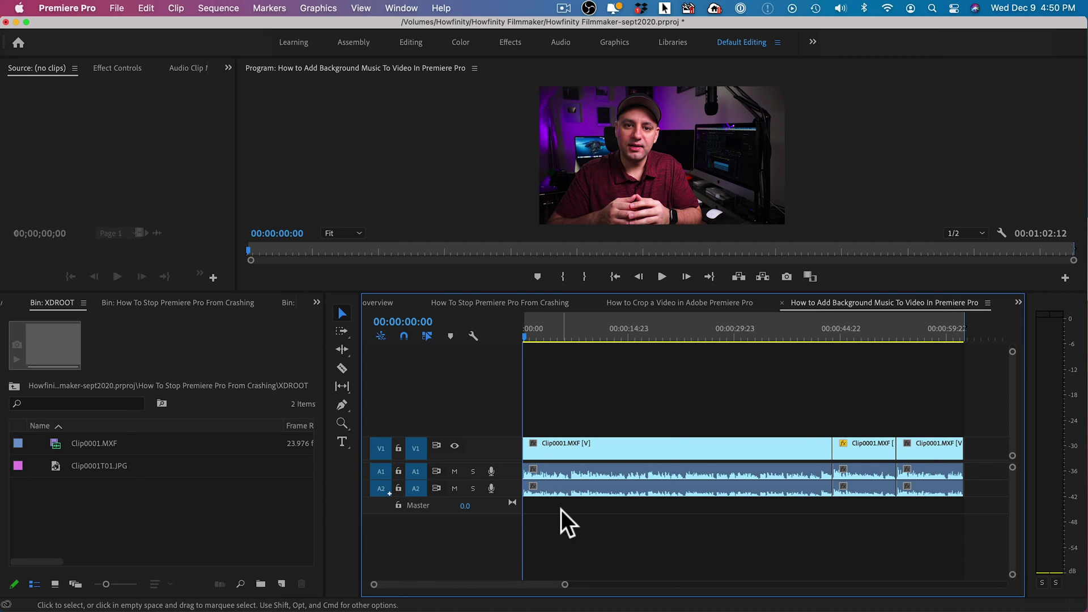
- Add one audio track after Audio 2 and zero video tracks, creating an empty A3
right_click(490, 509)
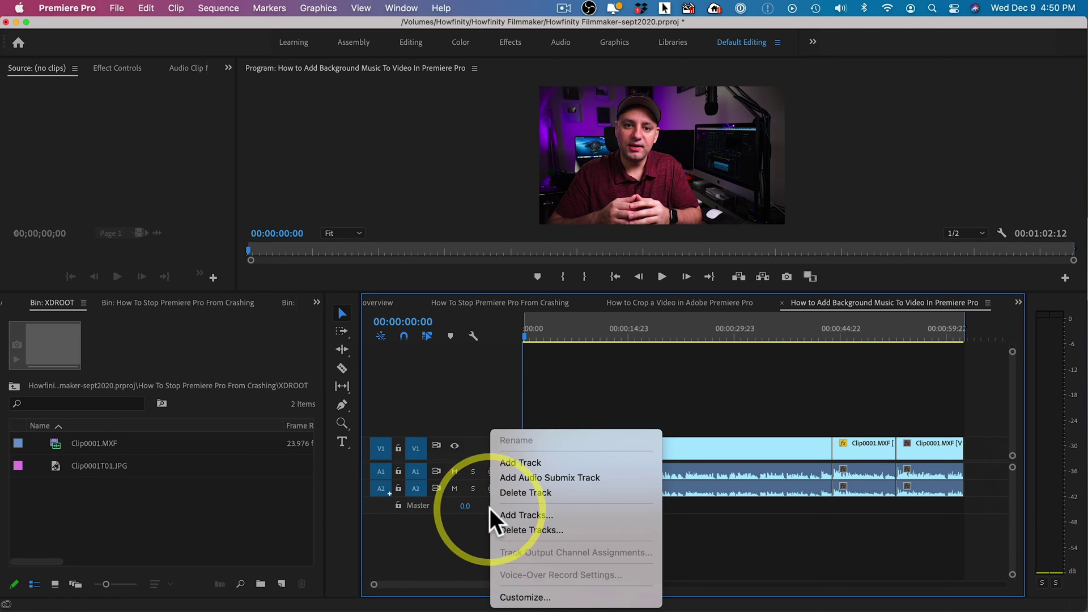
click(532, 513)
click(433, 223)
text(0)
key(Tab)
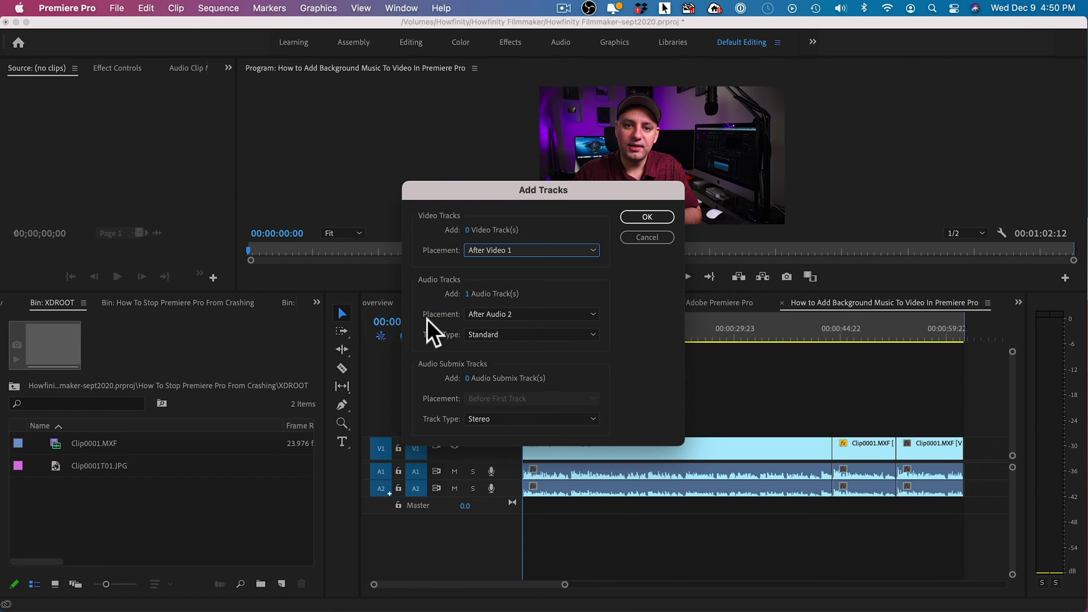
click(470, 305)
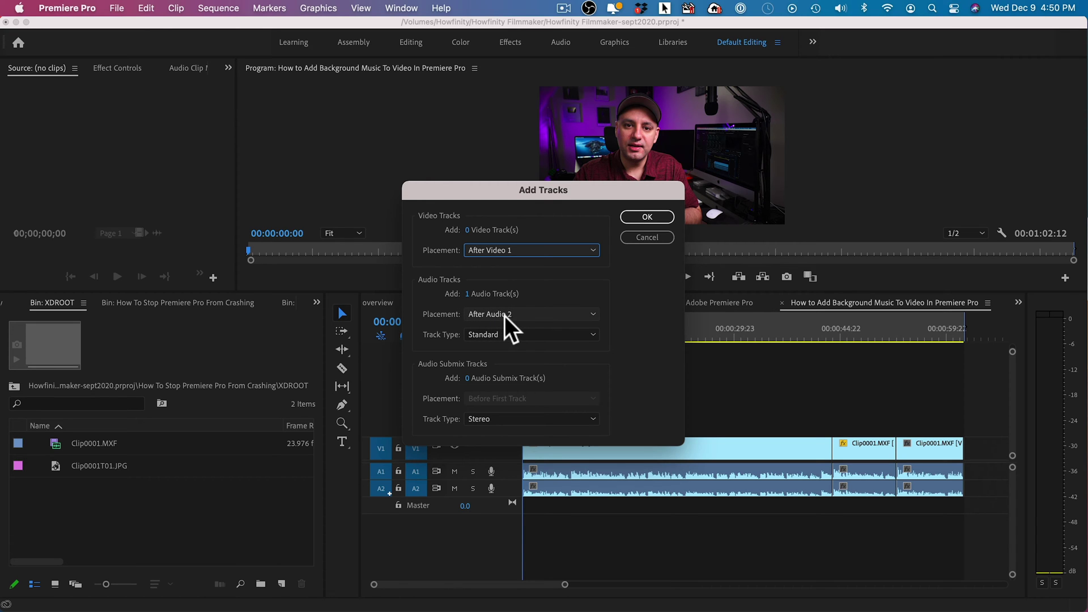
click(647, 216)
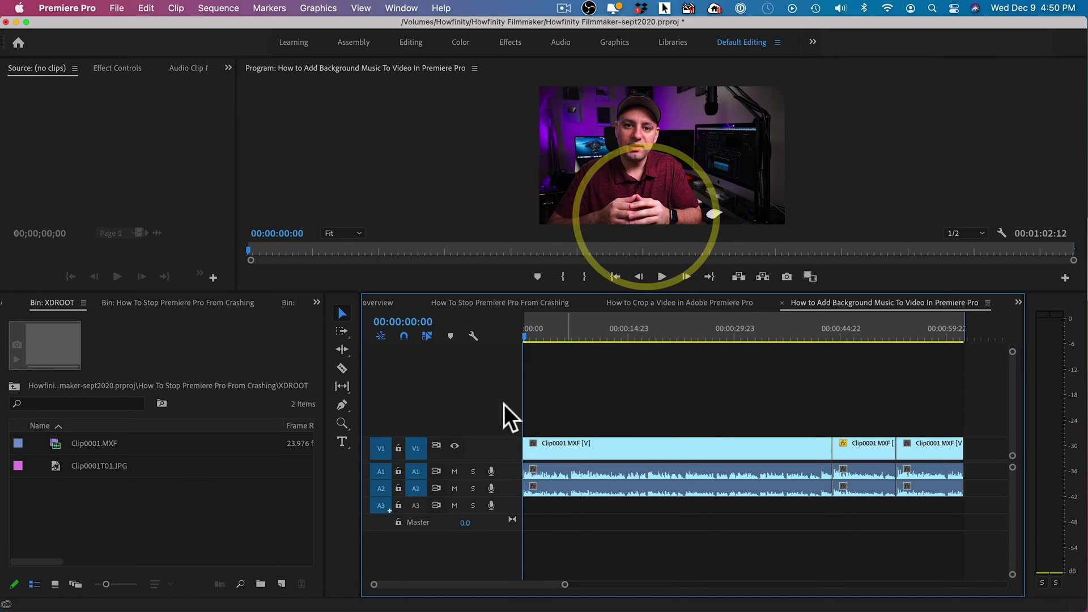
click(415, 506)
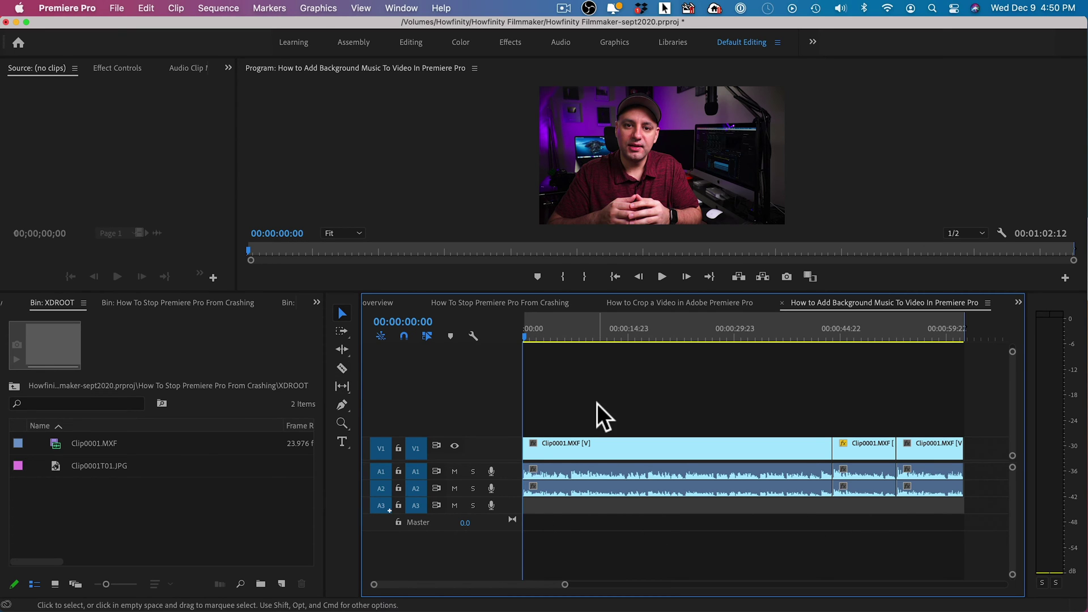
- Bring Chrome forward and return to Epidemic Sound's featured track list
key(super+Tab)
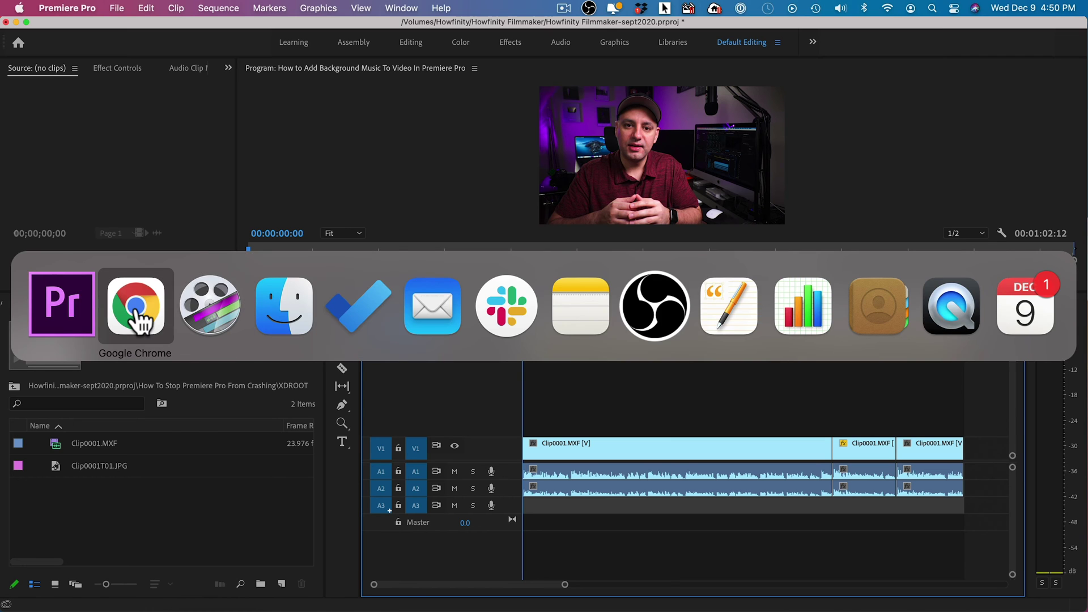
click(140, 320)
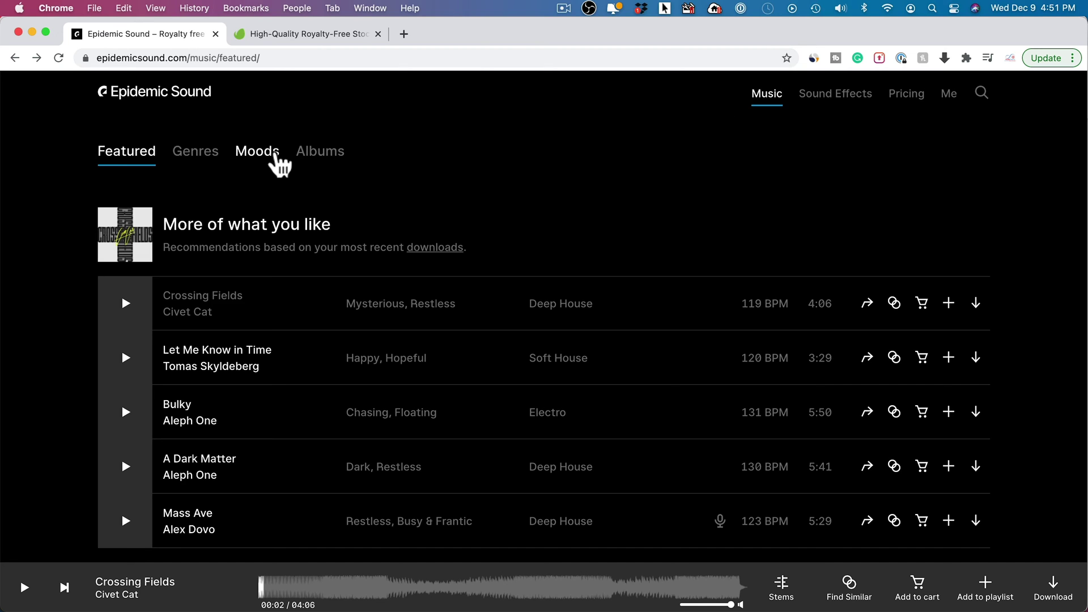
click(273, 160)
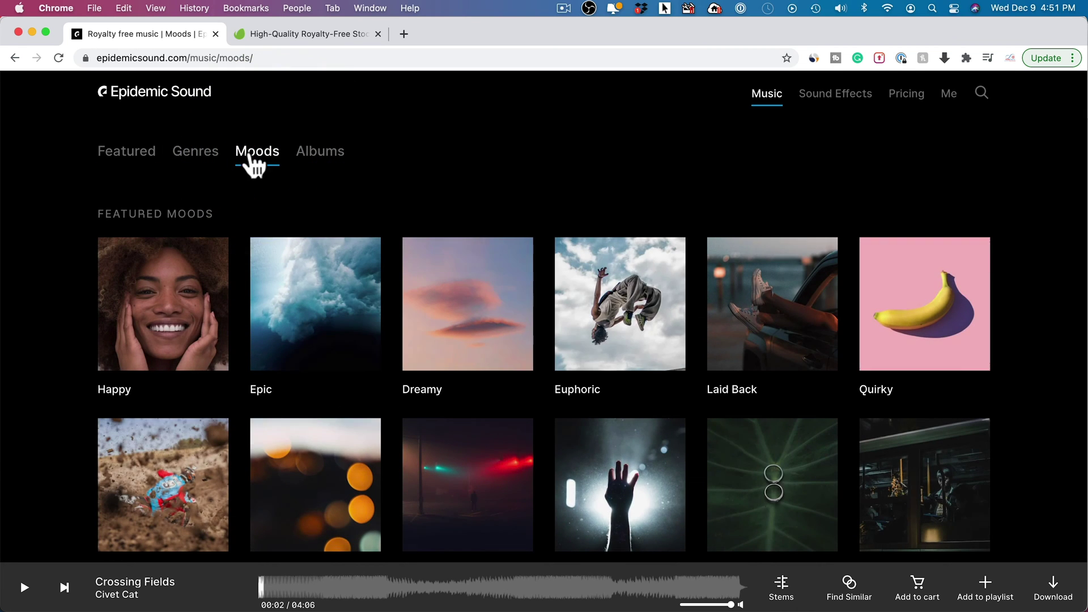
click(118, 152)
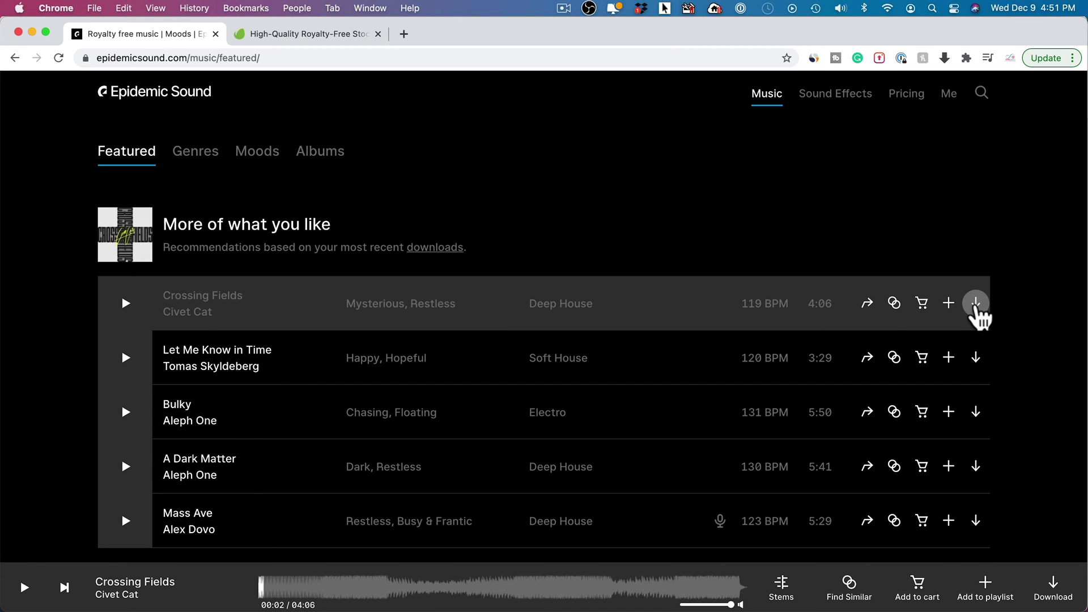
- Download the full mix of Crossing Fields, then go to the Envato Elements music library
click(975, 304)
click(723, 410)
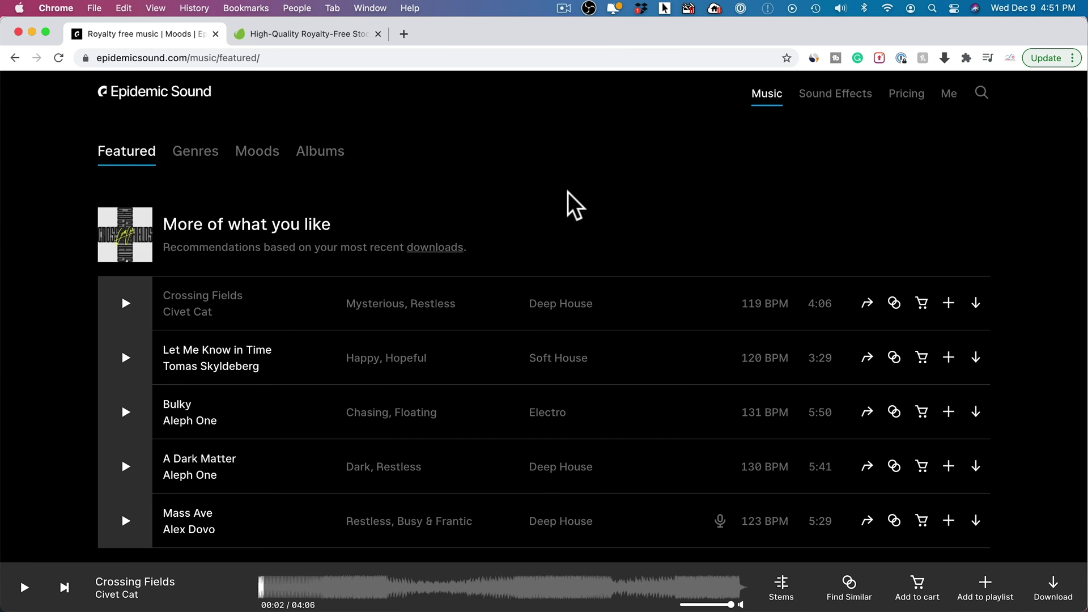
click(278, 36)
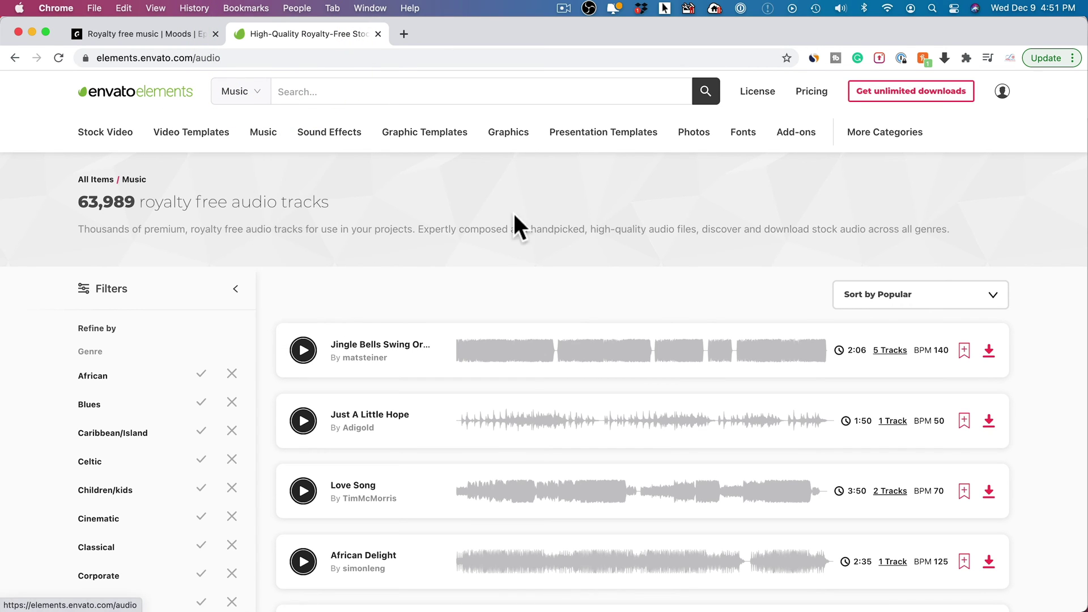
- Scroll through the Envato Elements music listings
scroll(122, 428, down, 5)
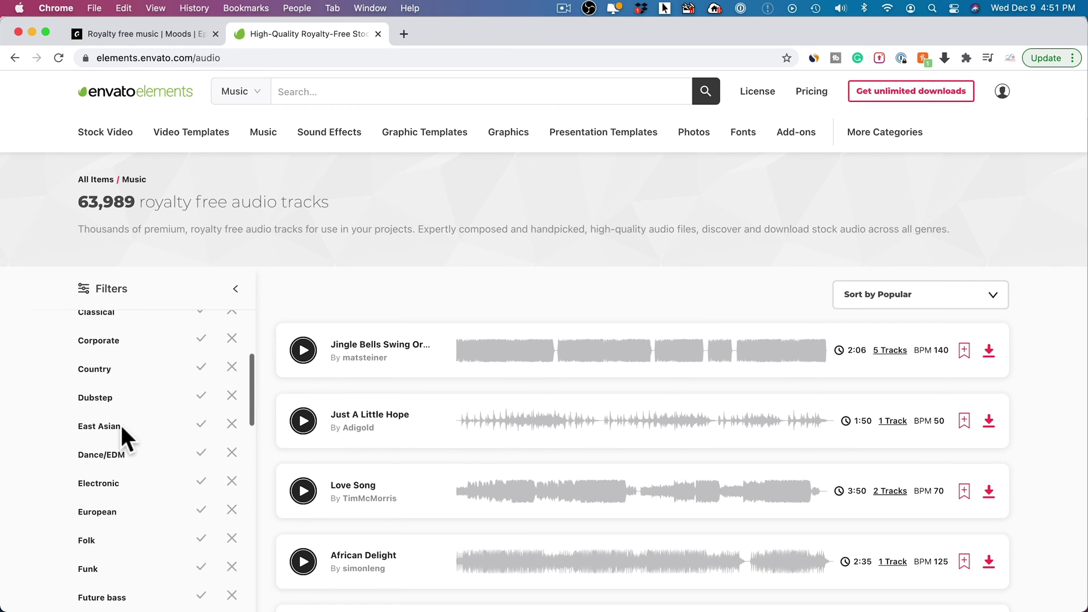
scroll(120, 423, down, 3)
scroll(27, 395, down, 4)
scroll(168, 402, down, 6)
scroll(168, 403, down, 5)
scroll(165, 526, up, 2)
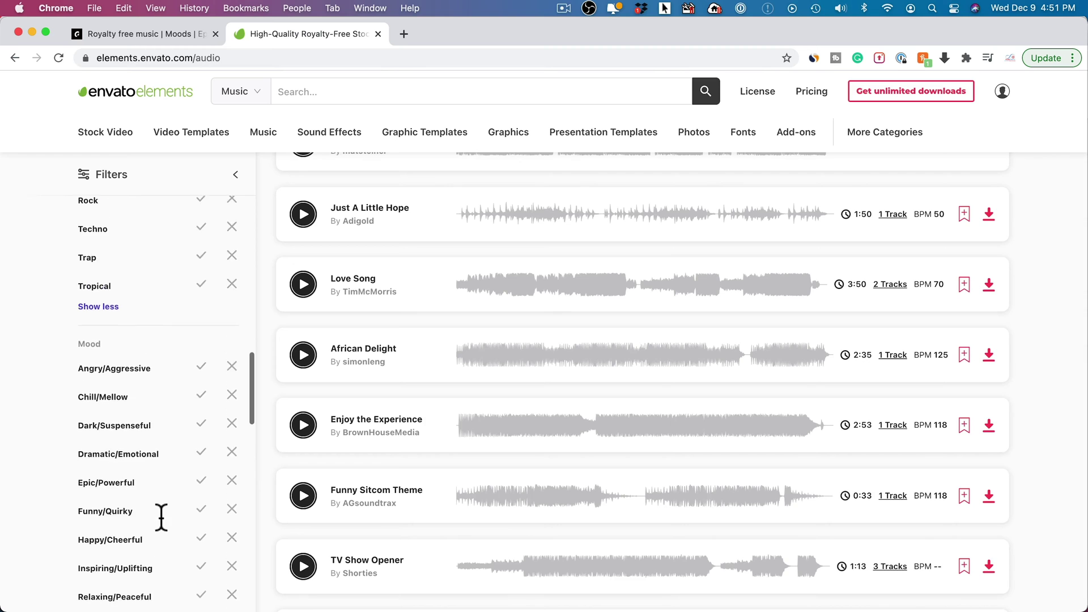
scroll(523, 461, up, 4)
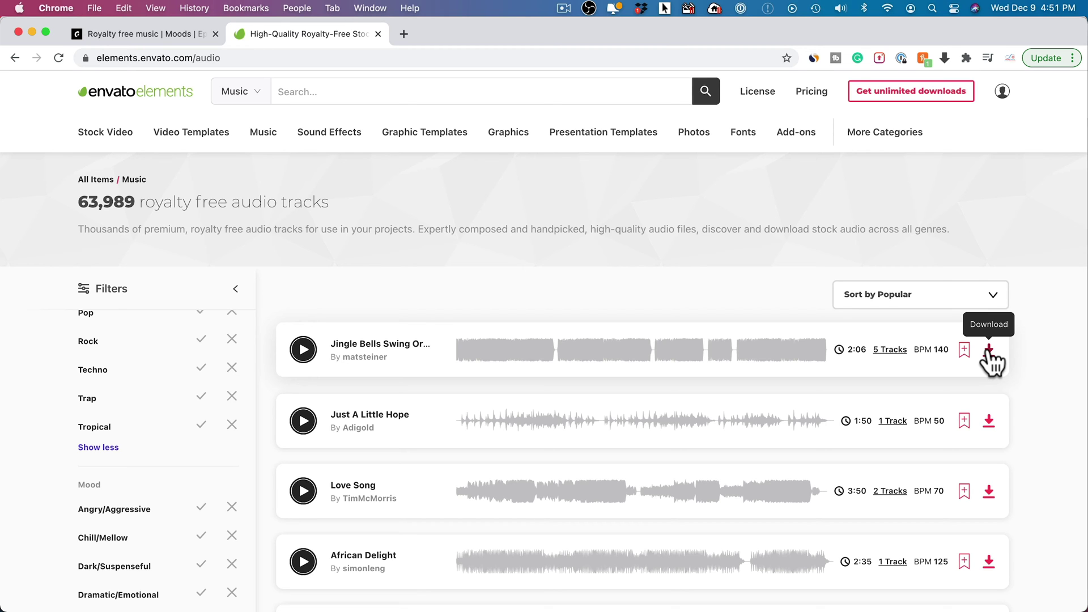
- Preview a track from the Envato Elements list and download it
mouse_move(264, 135)
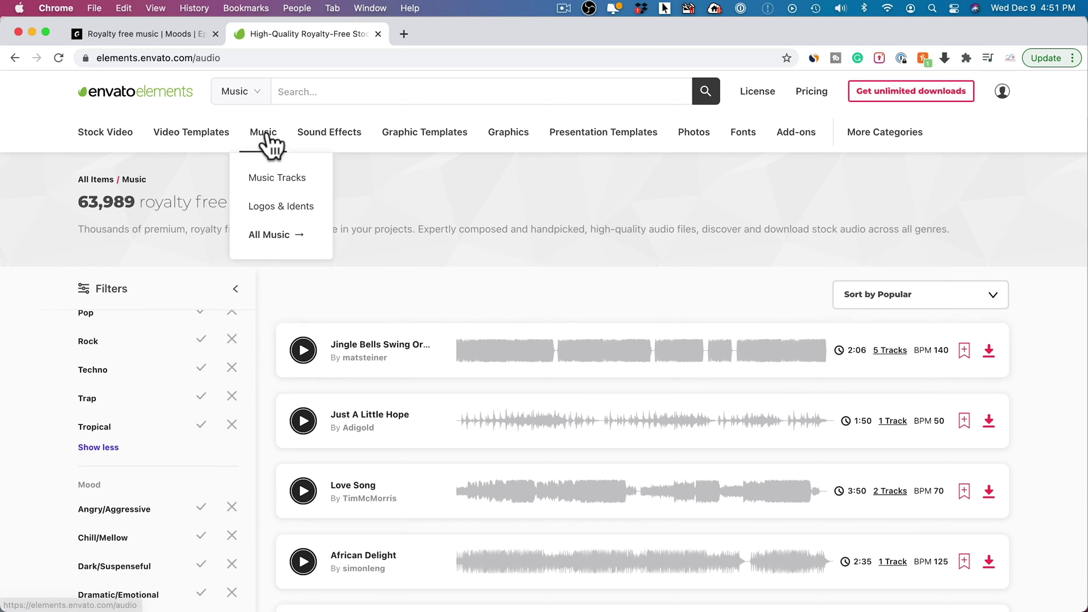
mouse_move(401, 137)
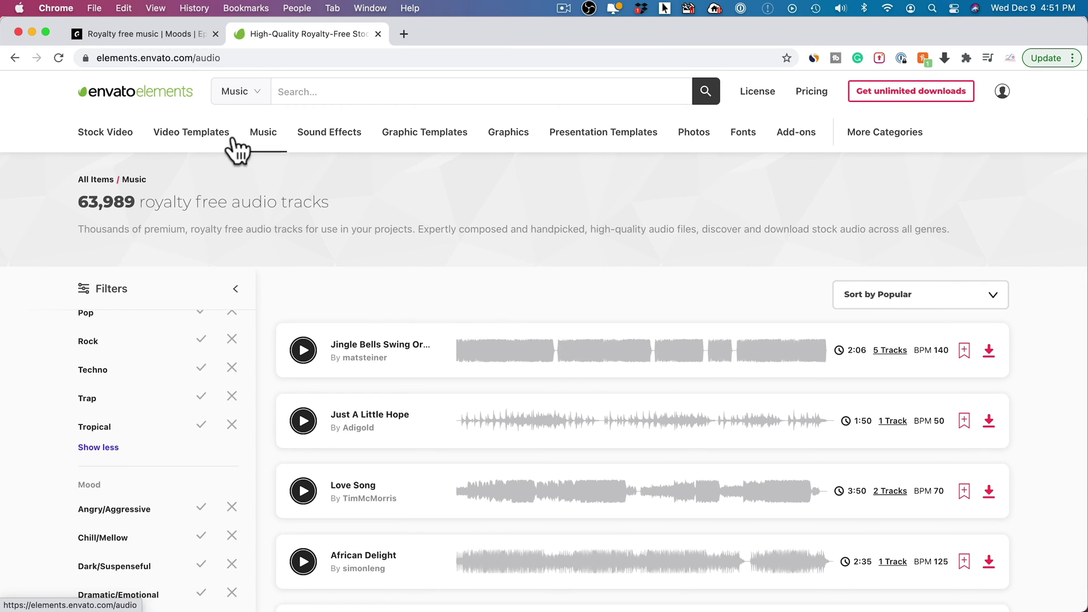
mouse_move(169, 149)
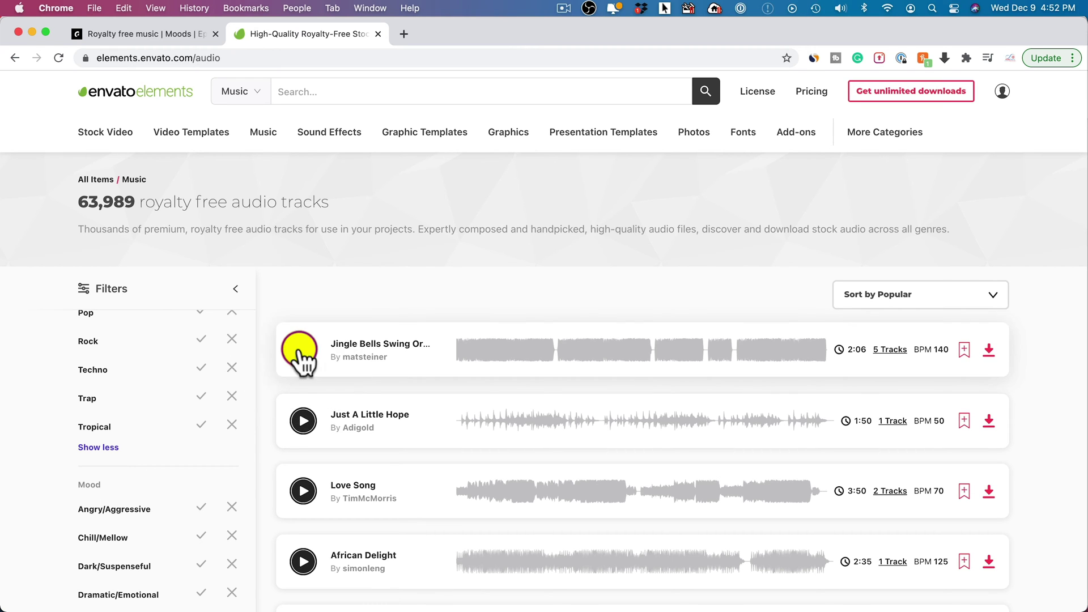
click(601, 253)
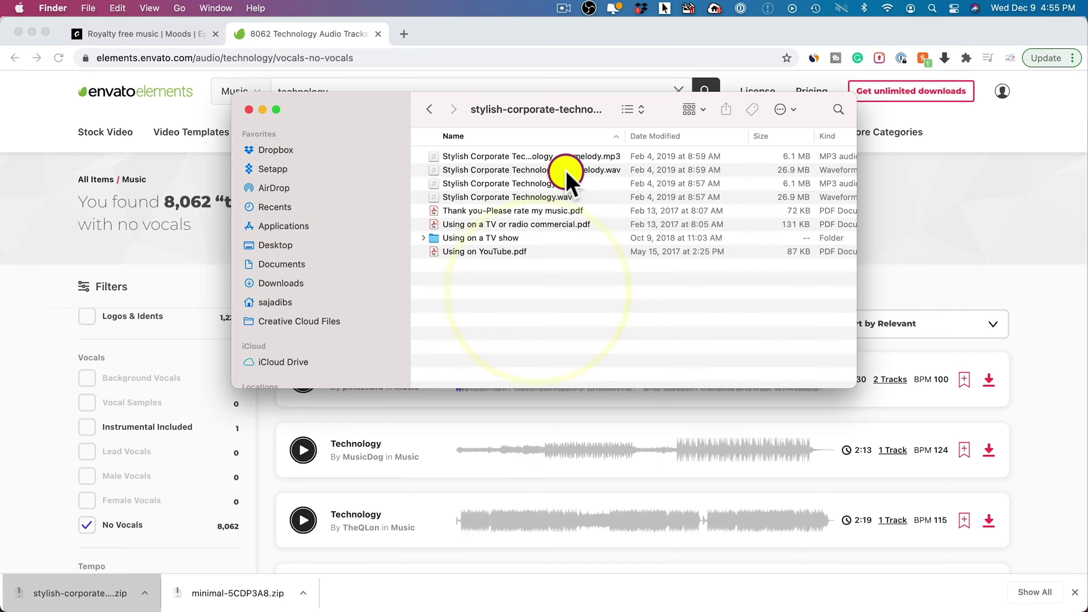
click(566, 170)
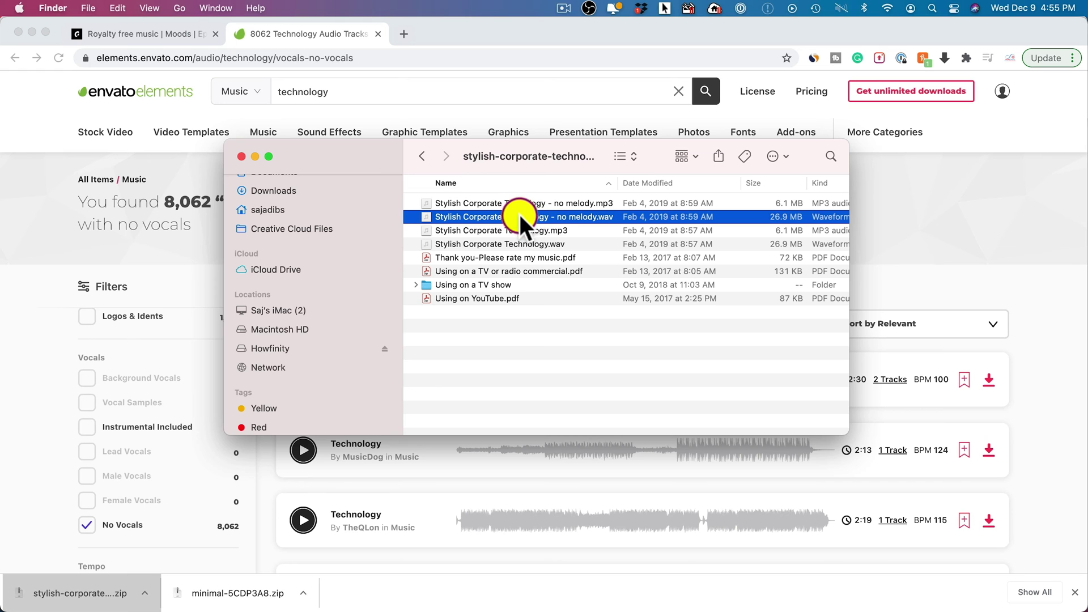
- Copy 'Stylish Corporate Technology - no melody.wav' into the Howfinity drive's project folder
right_click(484, 216)
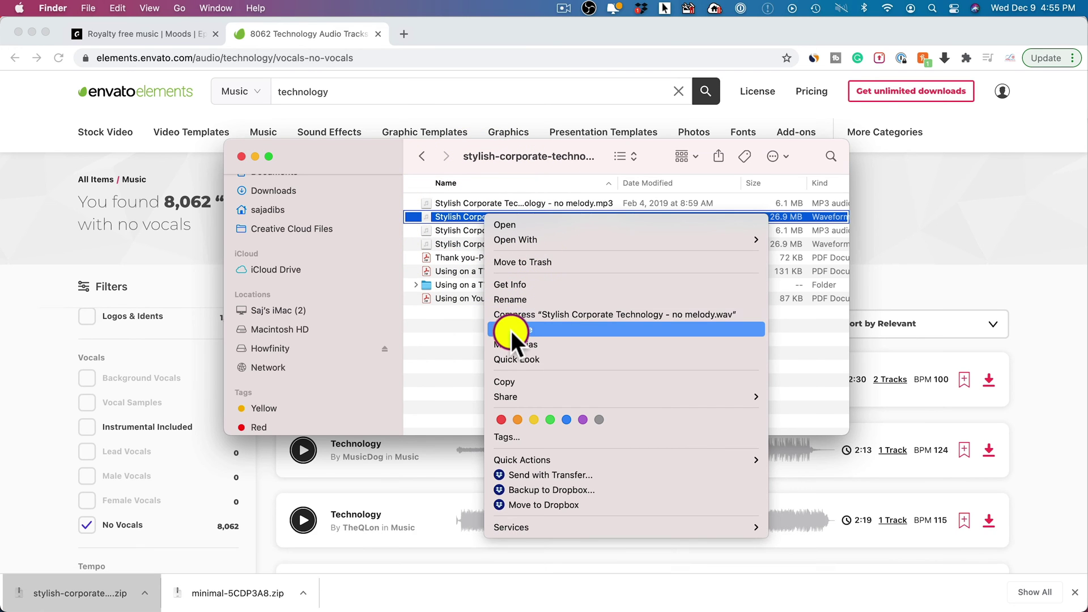
click(515, 382)
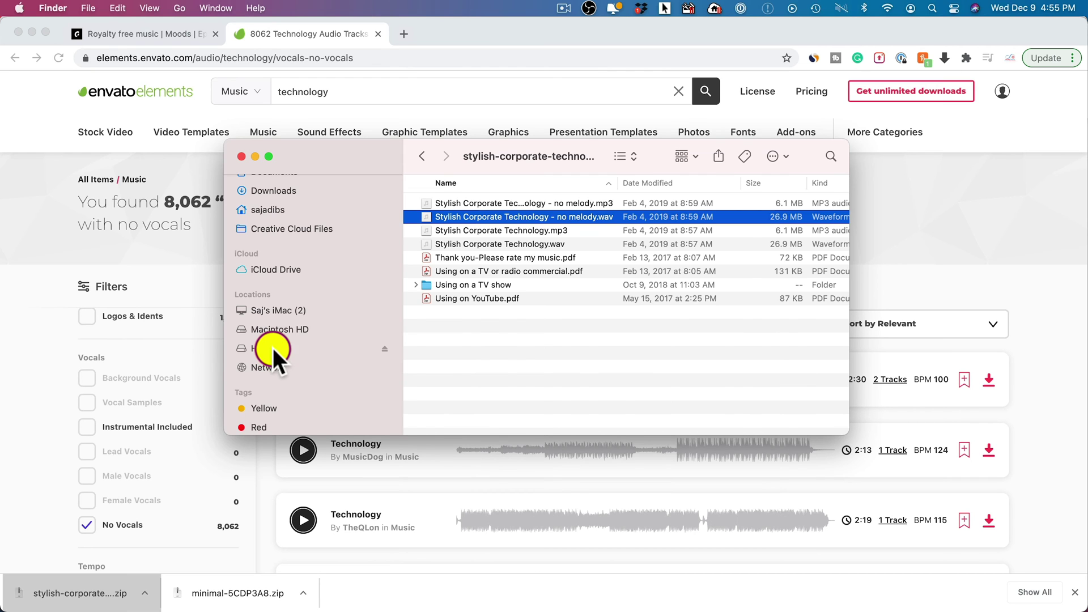
click(273, 348)
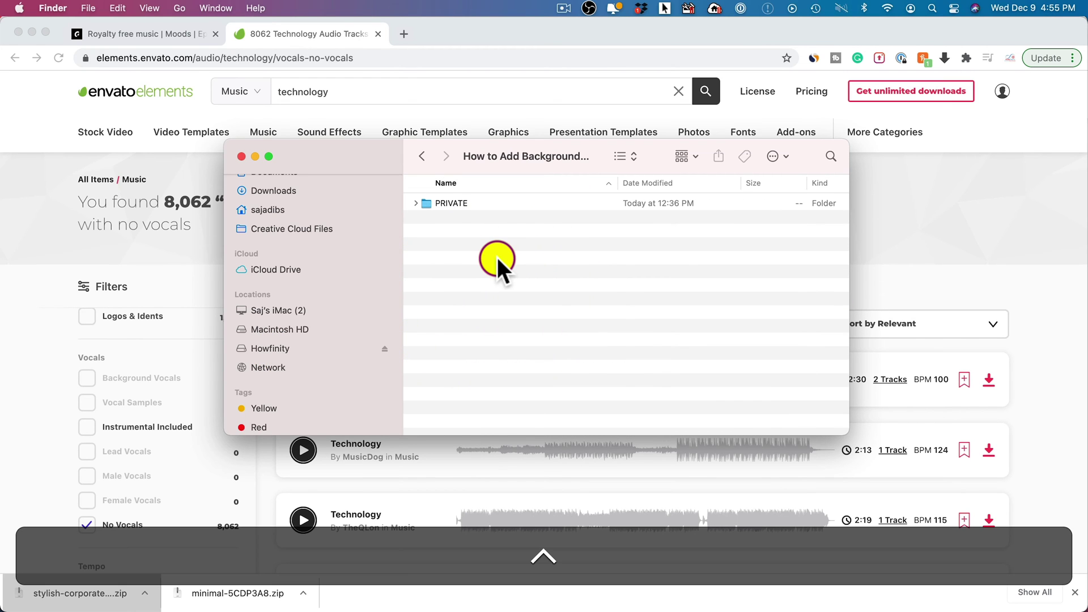
right_click(499, 257)
mouse_move(542, 355)
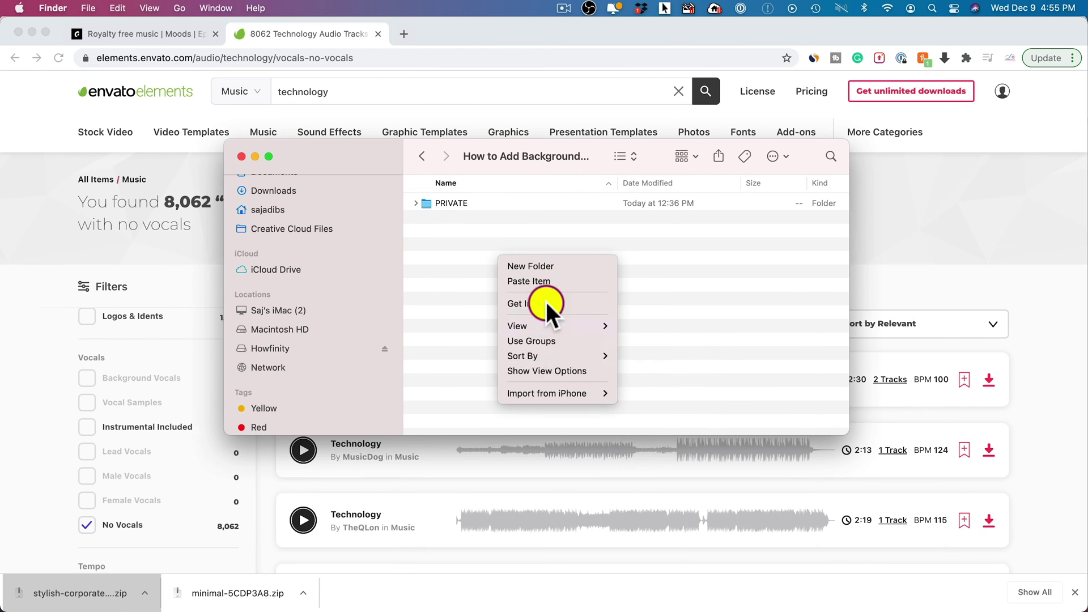
click(529, 281)
drag(332, 155, 532, 169)
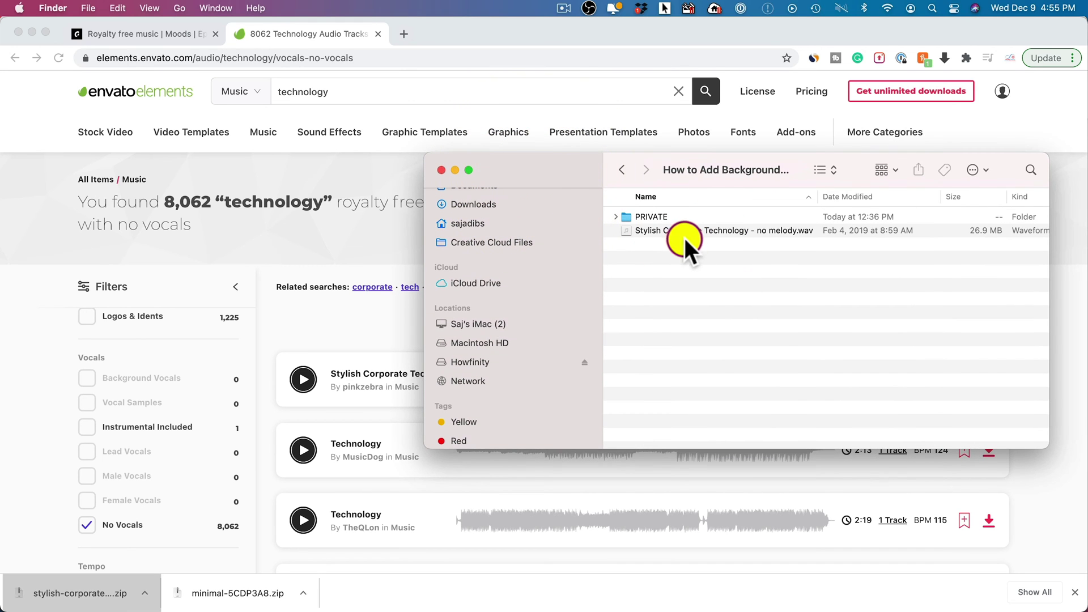
key(super+Tab)
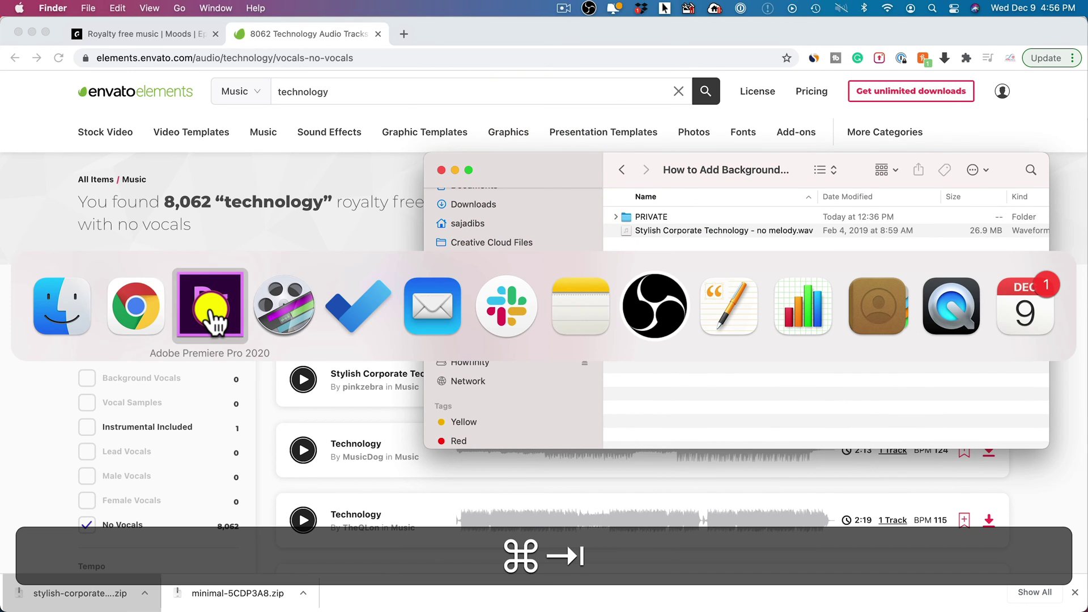
- Import 'Stylish Corporate Technology - no melody.wav' into the Premiere Pro project bin
click(213, 320)
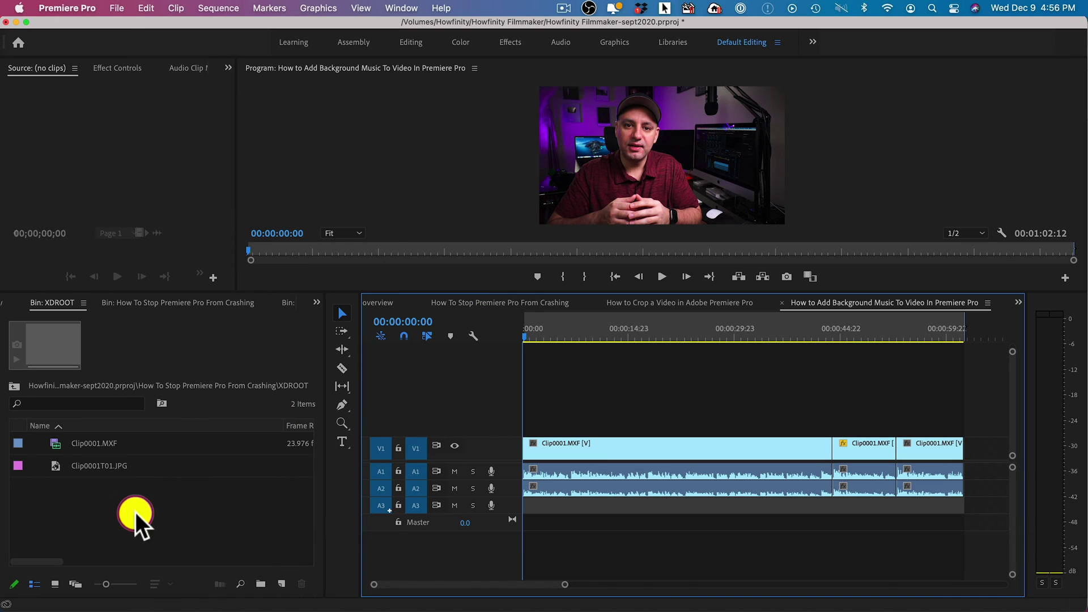
double_click(83, 498)
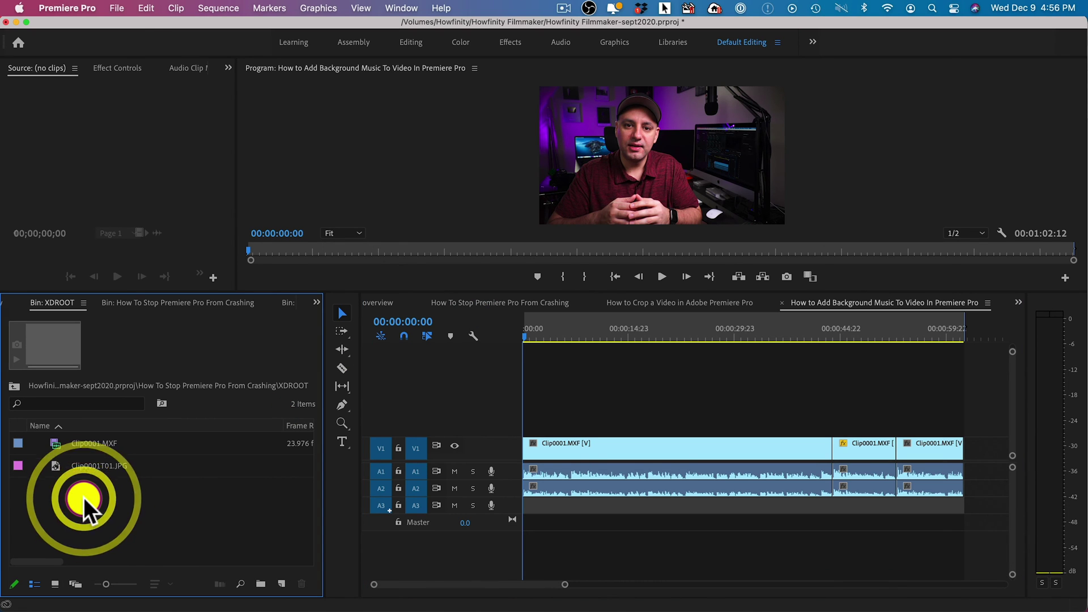
click(351, 121)
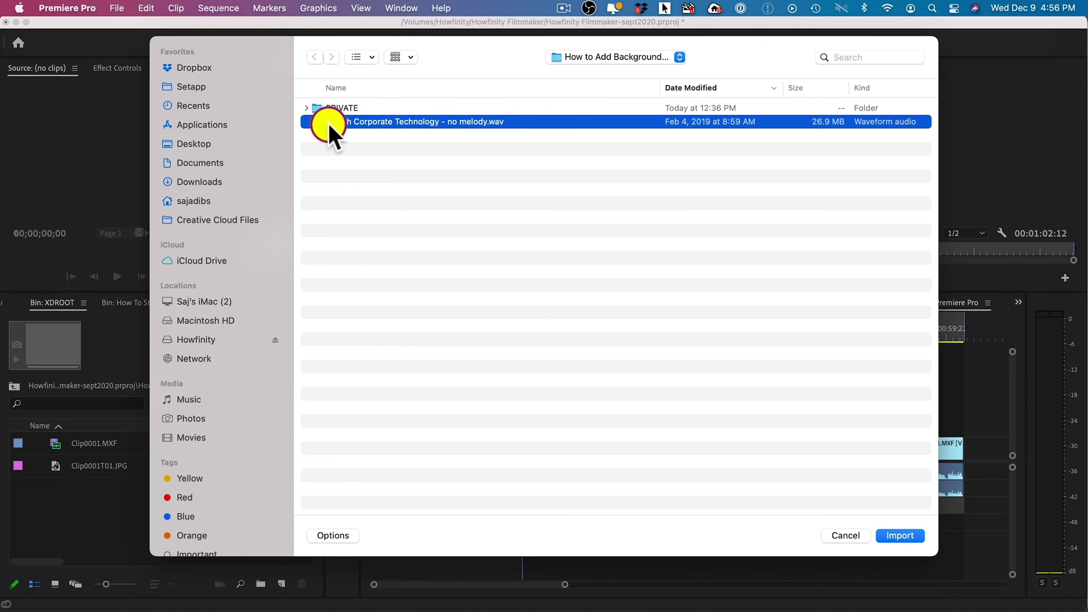
click(891, 532)
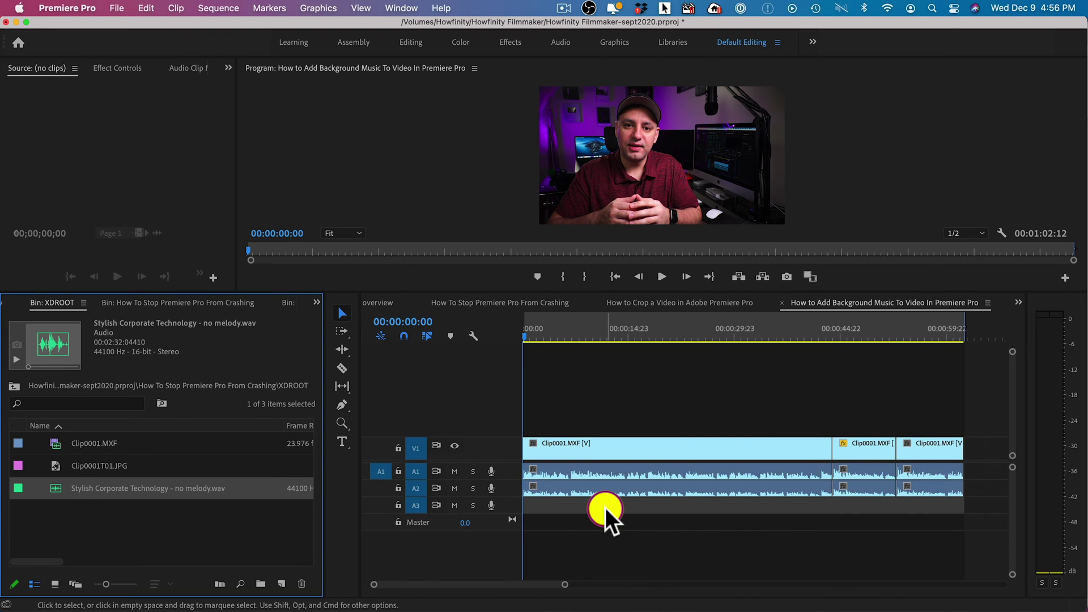
- Place the no-melody wav on audio track A3 and zoom out to see the whole clip
drag(36, 493, 522, 510)
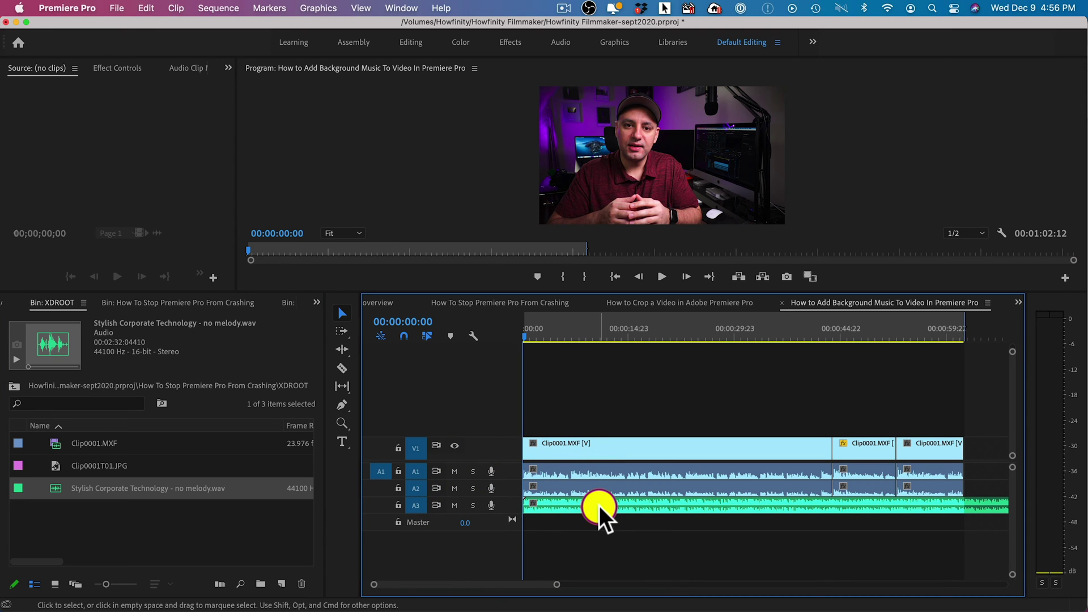
click(751, 382)
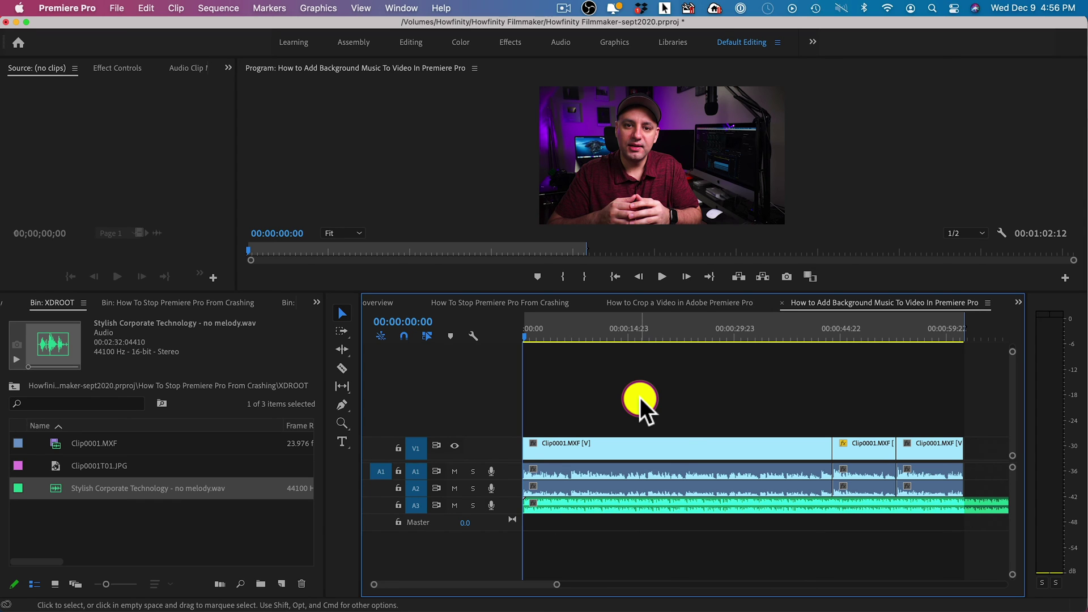
key(minus)
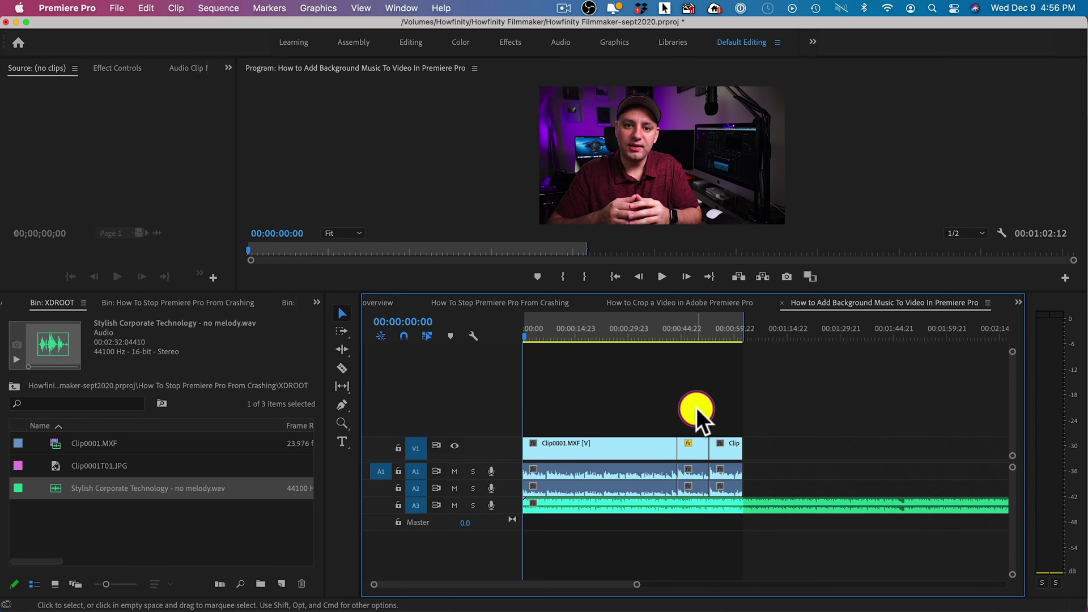
- Cut the music with the Razor tool where the video ends, delete the excess, and preview
key(c)
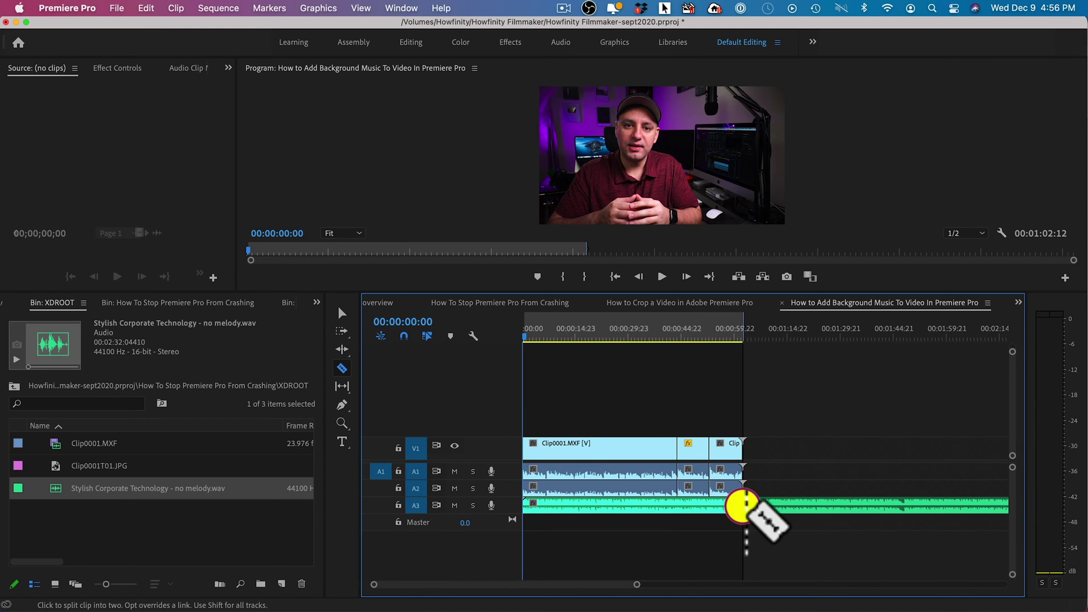
click(744, 505)
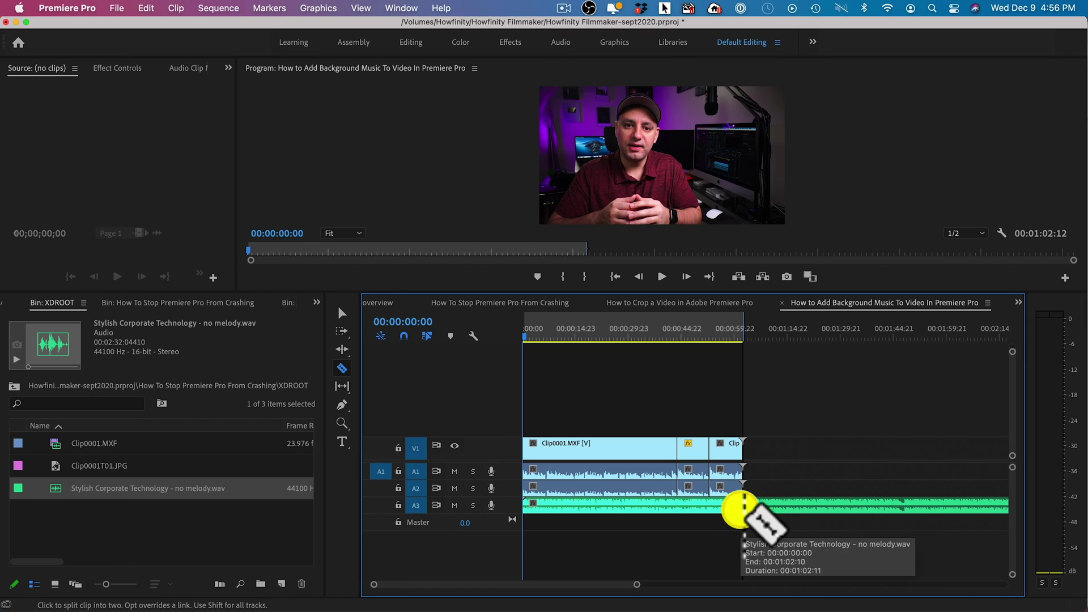
key(v)
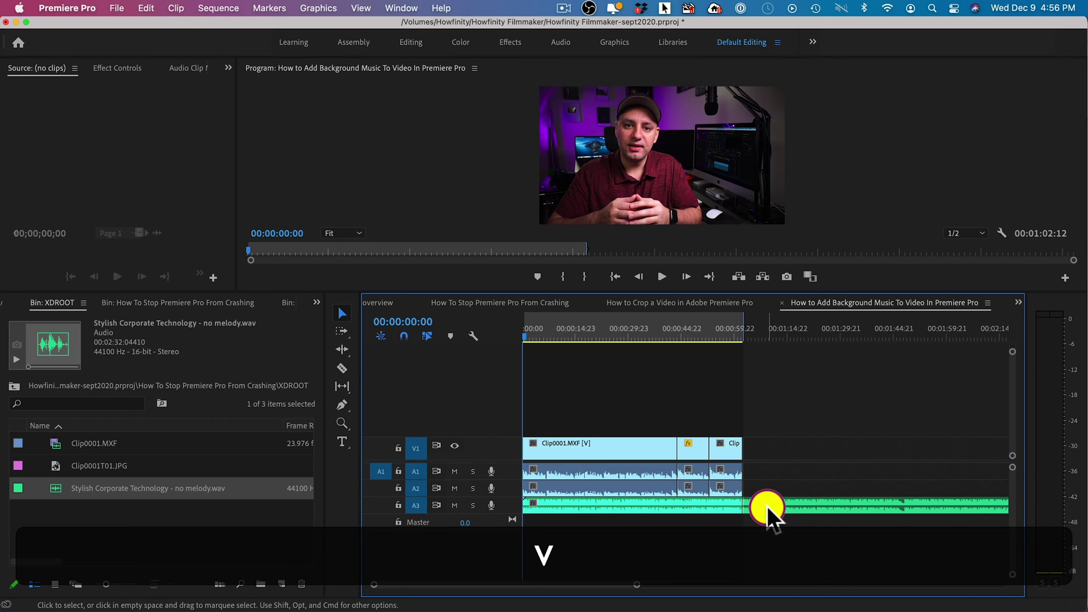
click(765, 503)
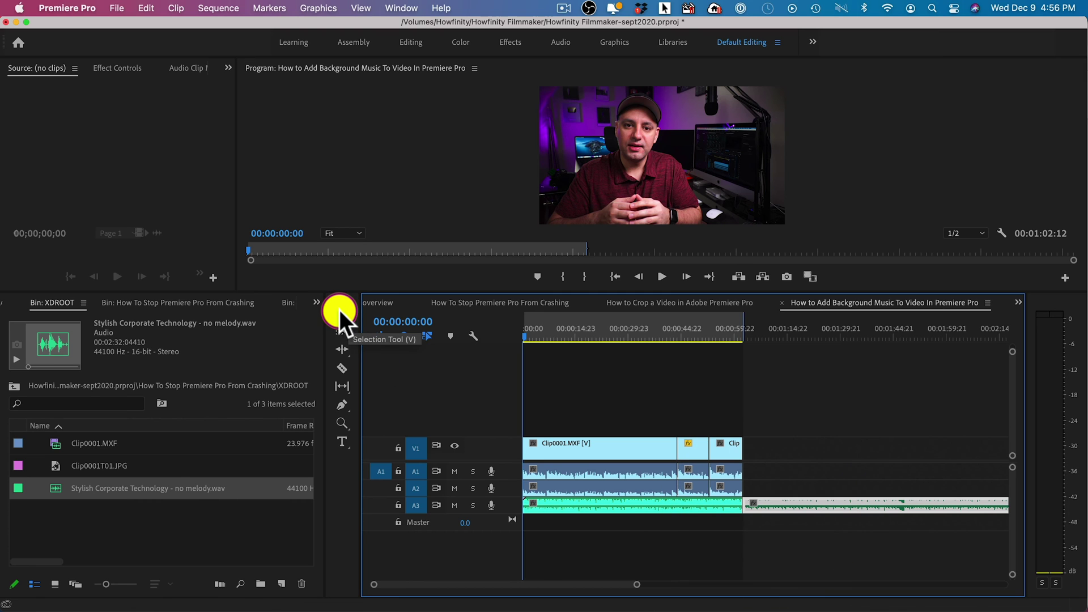
click(775, 504)
key(BackSpace)
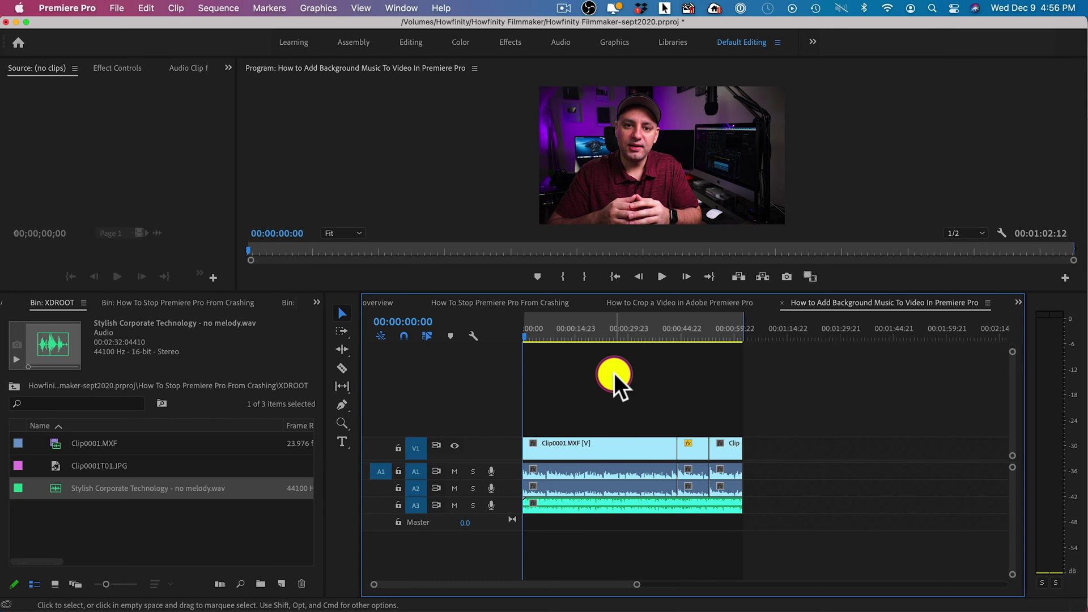
key(space)
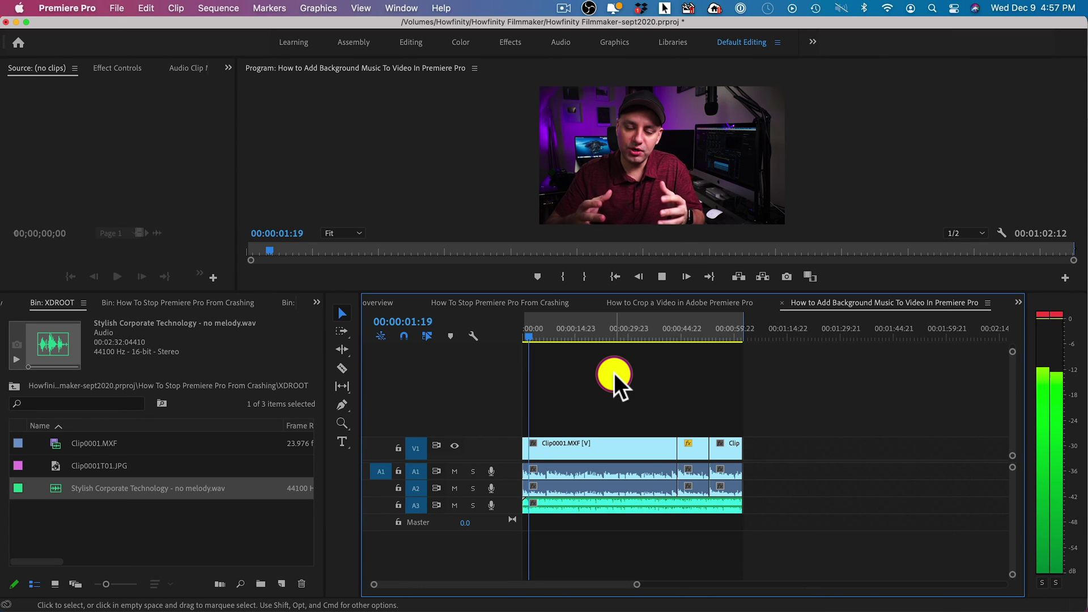
key(space)
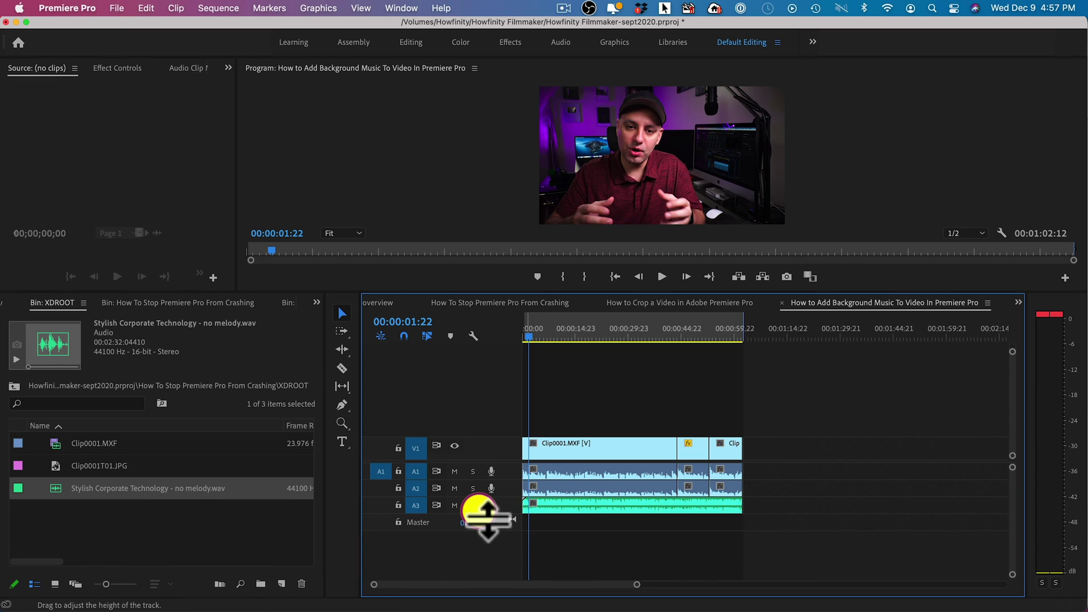
- Enlarge track A3, drag the music's volume band to about -30.57 dB, and preview
drag(479, 524, 474, 549)
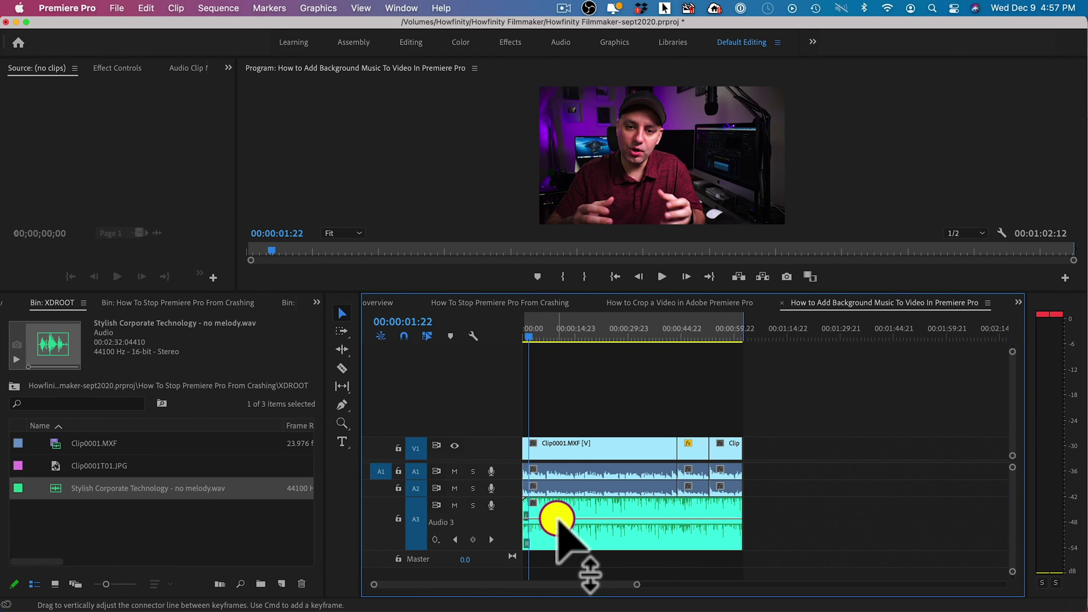
drag(548, 519, 548, 540)
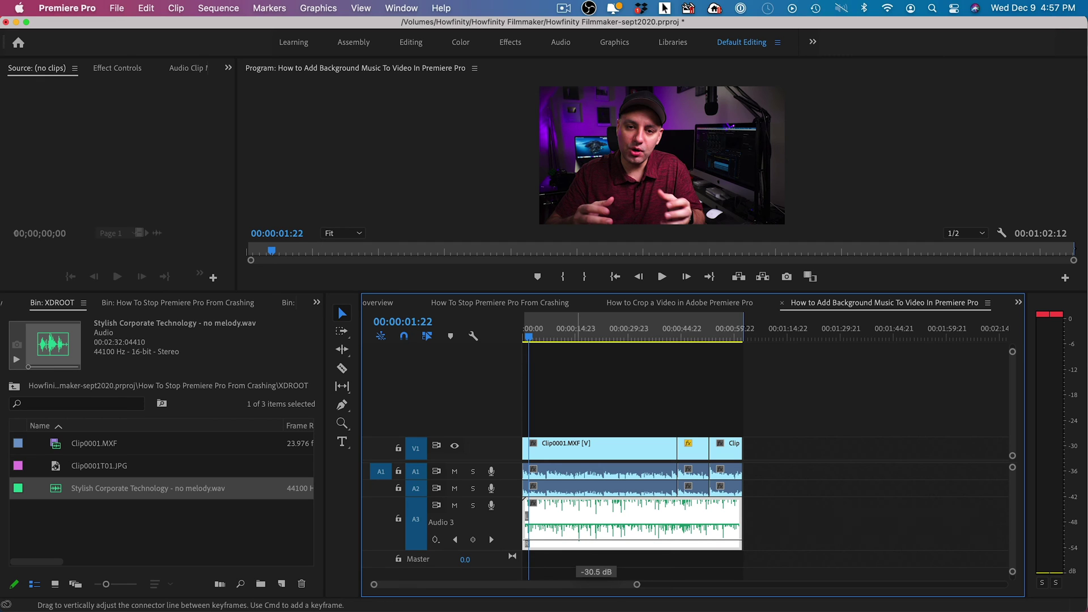
drag(583, 539, 576, 540)
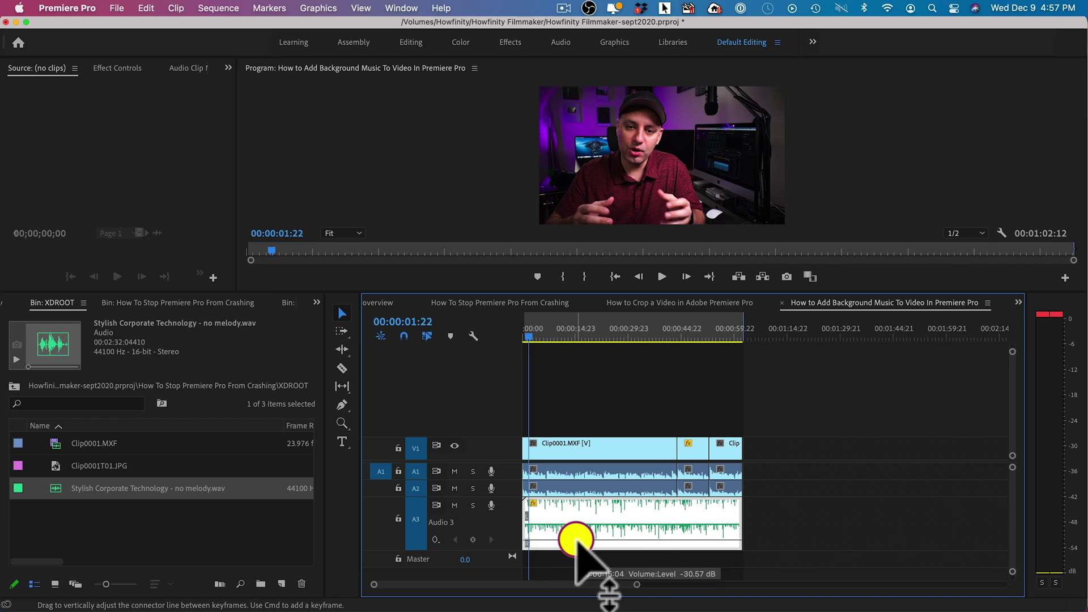
drag(577, 540, 577, 540)
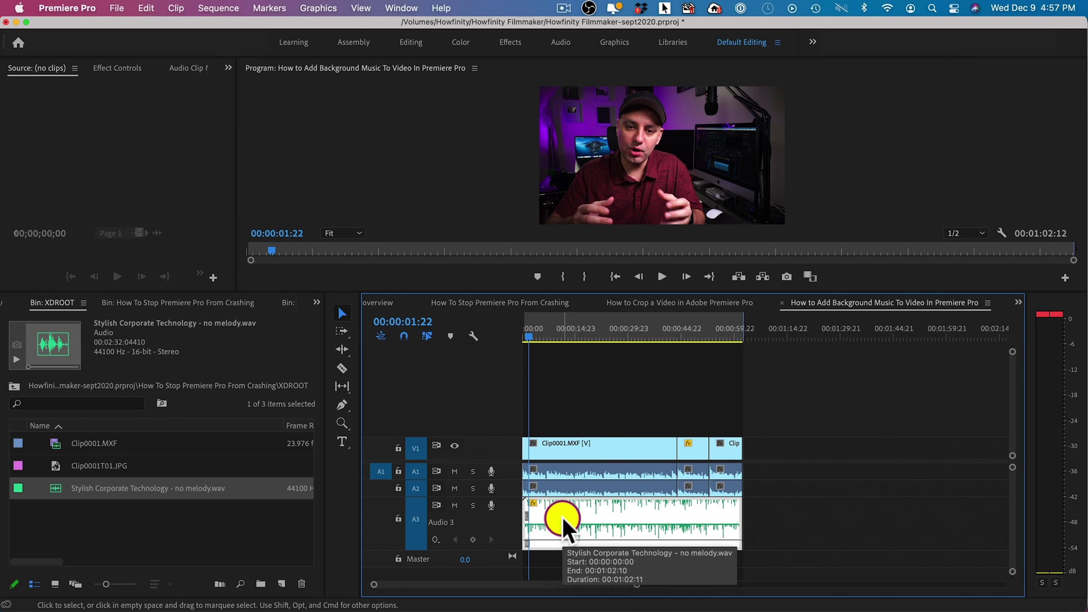
key(space)
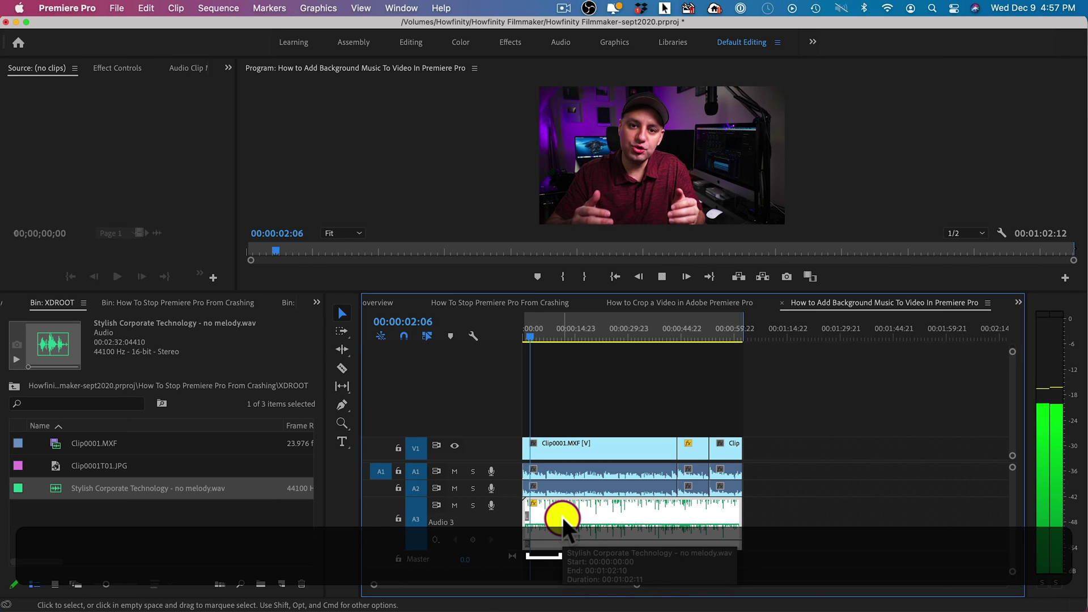
key(space)
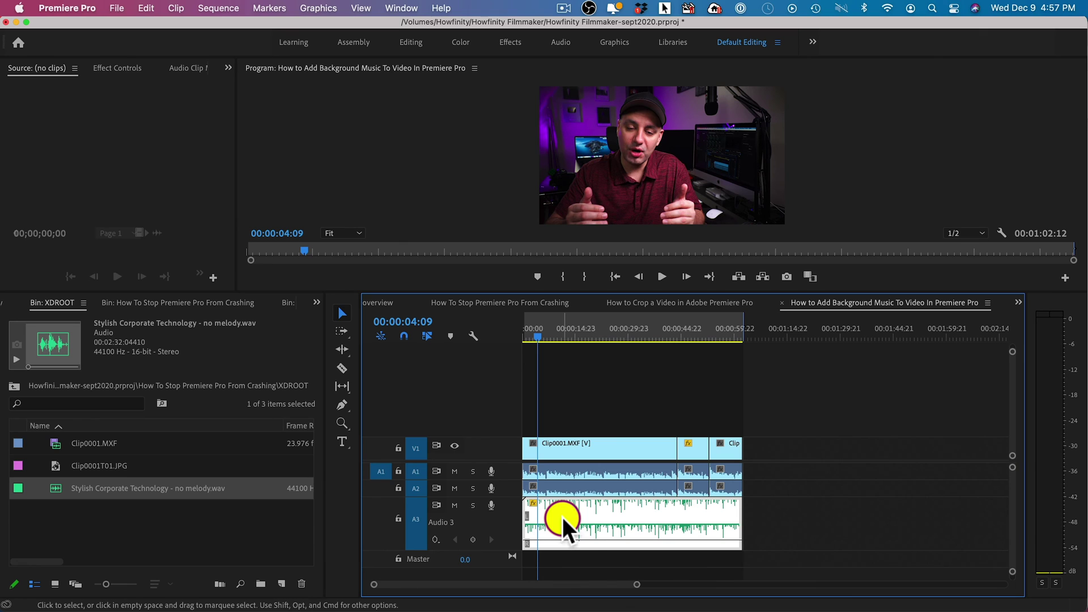
mouse_move(573, 543)
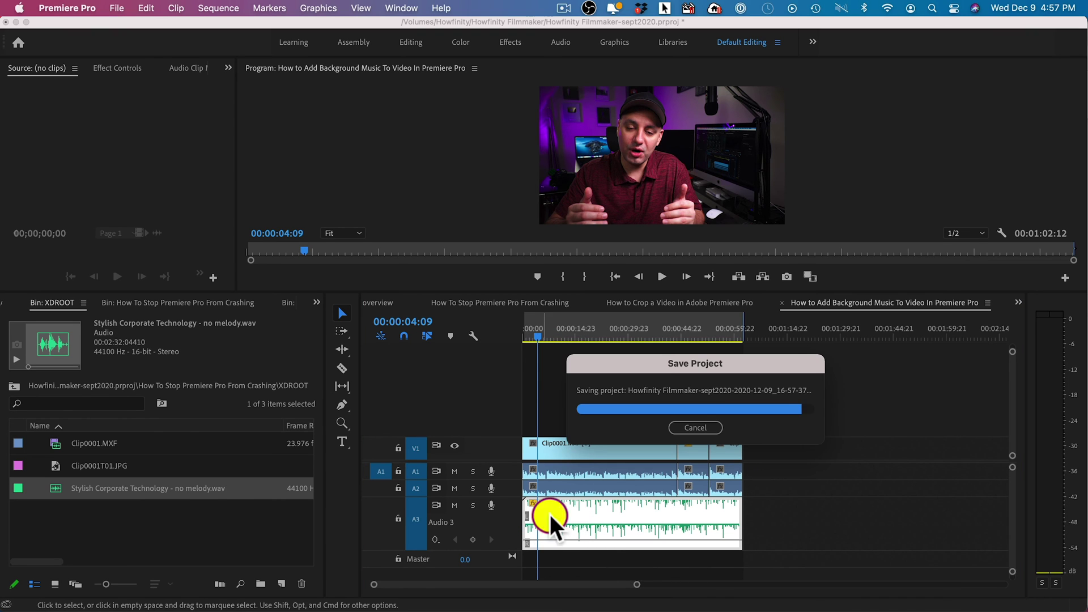
- Trim the music clip's start and slide it to the beginning of the sequence
drag(539, 335, 512, 340)
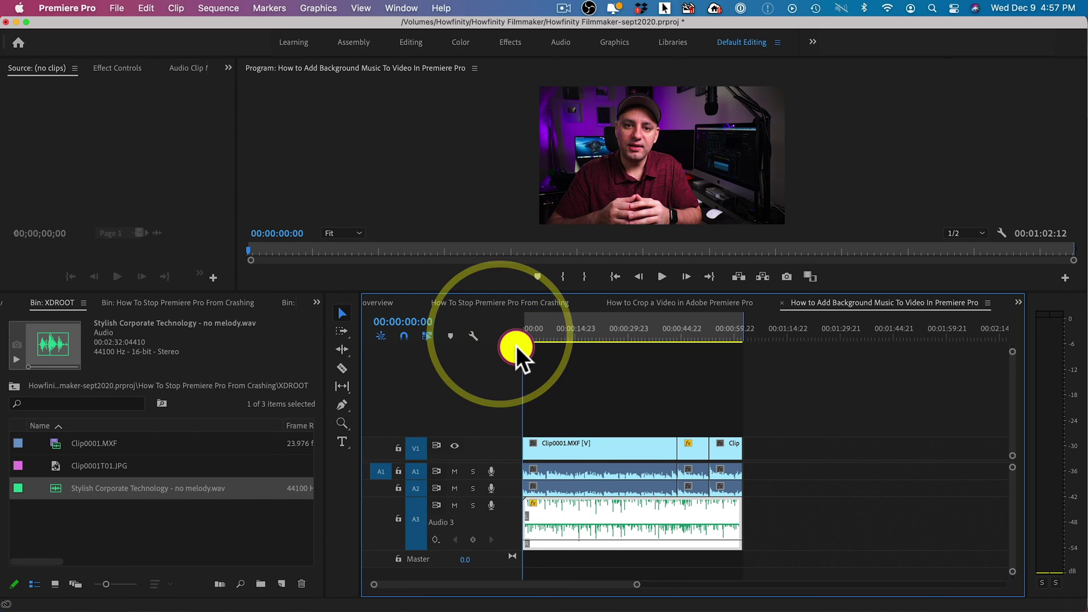
key(equal)
key(equal)
key(equal)
key(equal)
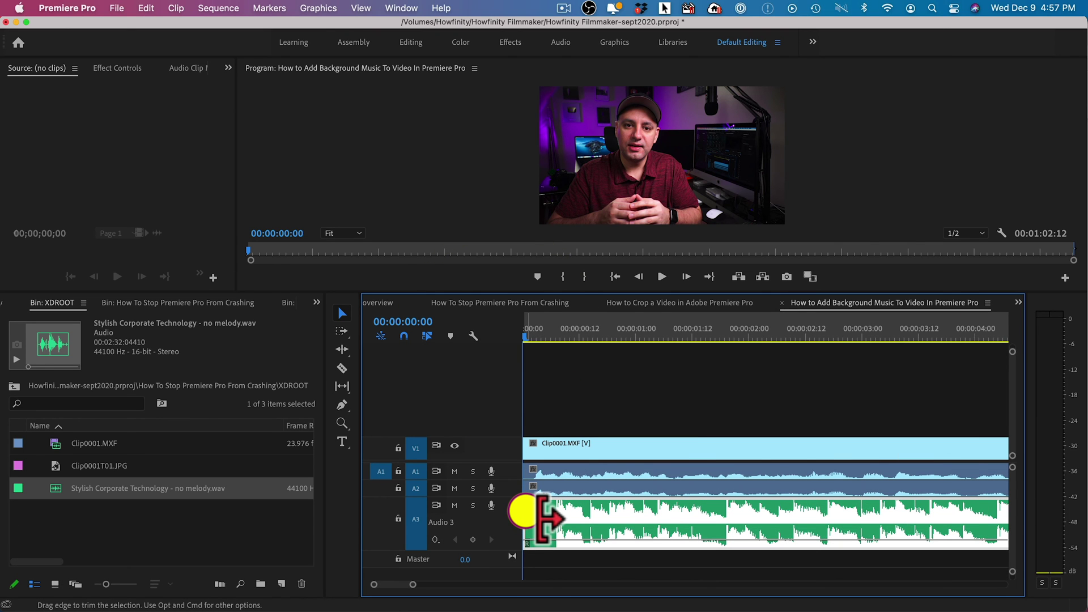
drag(543, 517, 567, 517)
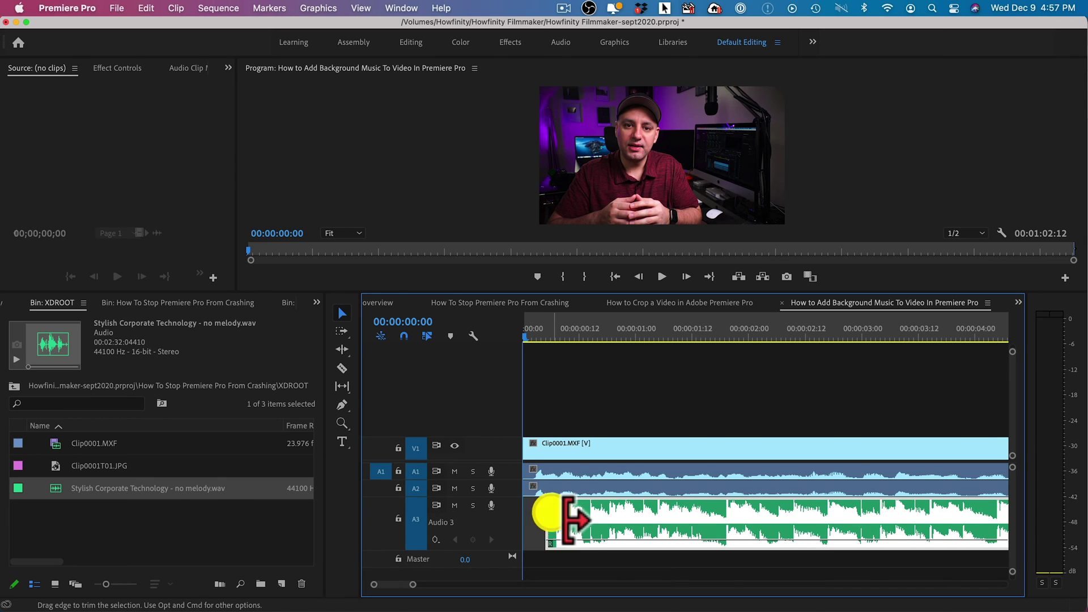
drag(642, 508, 617, 518)
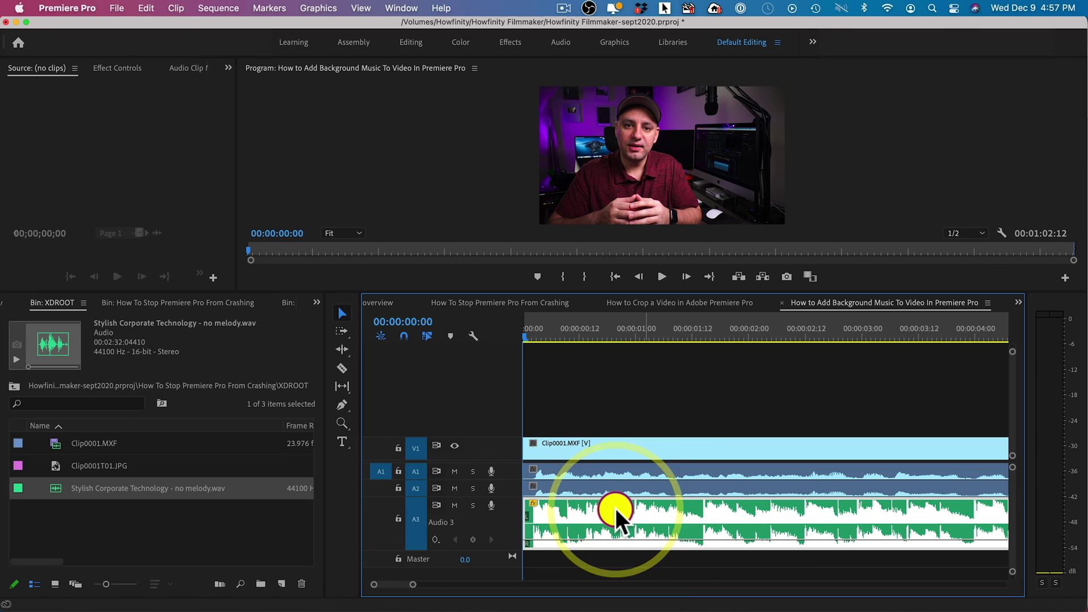
- Apply the default Constant Power transition to the music's start edit point
click(545, 517)
right_click(526, 510)
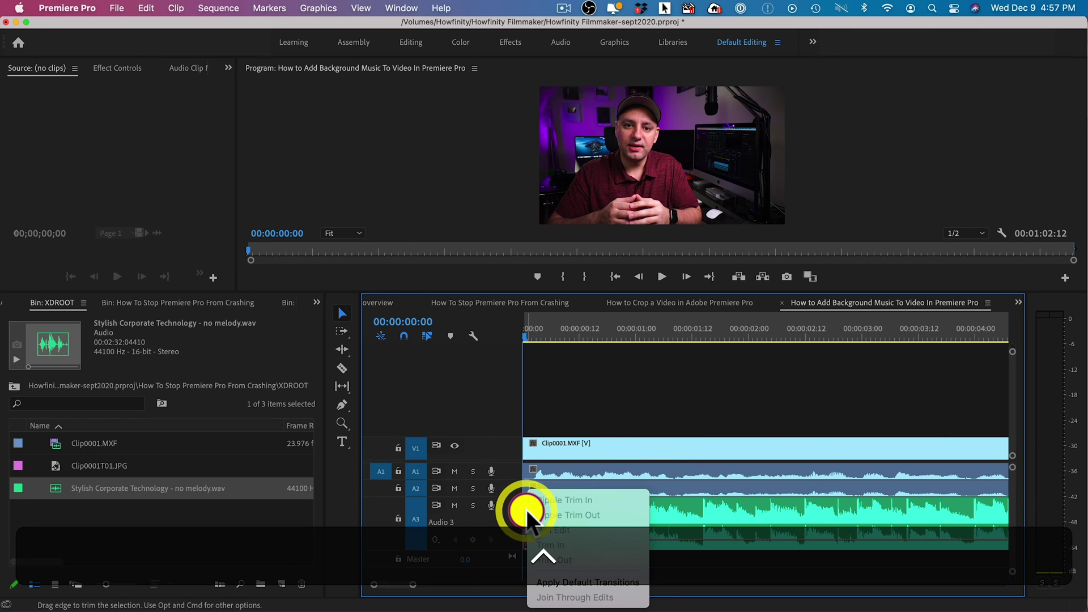
click(599, 583)
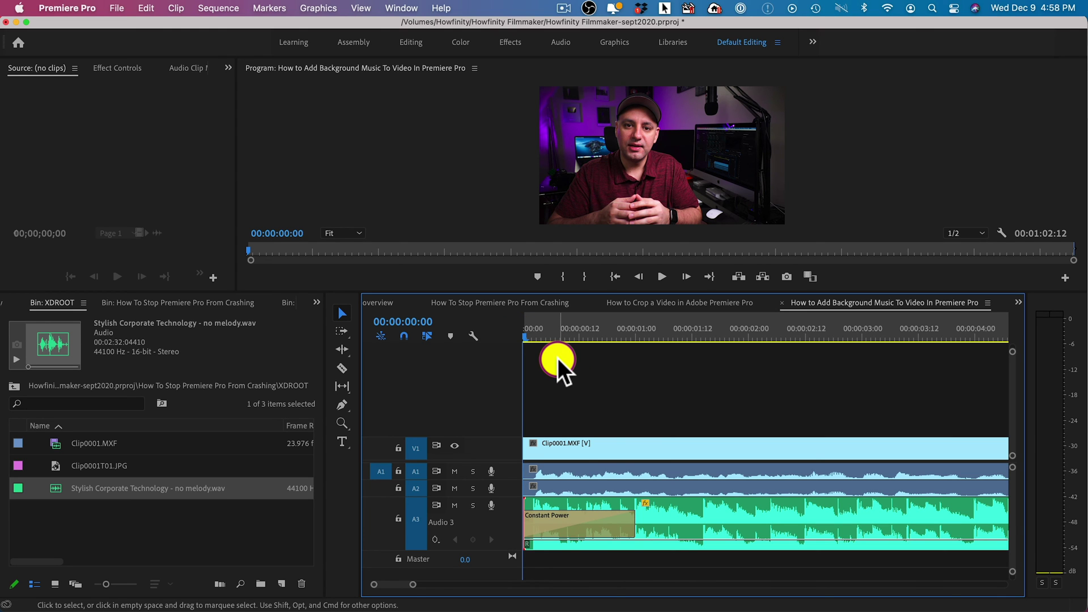
- Trim the end of the A3 music clip so it lines up with the video's end
key(space)
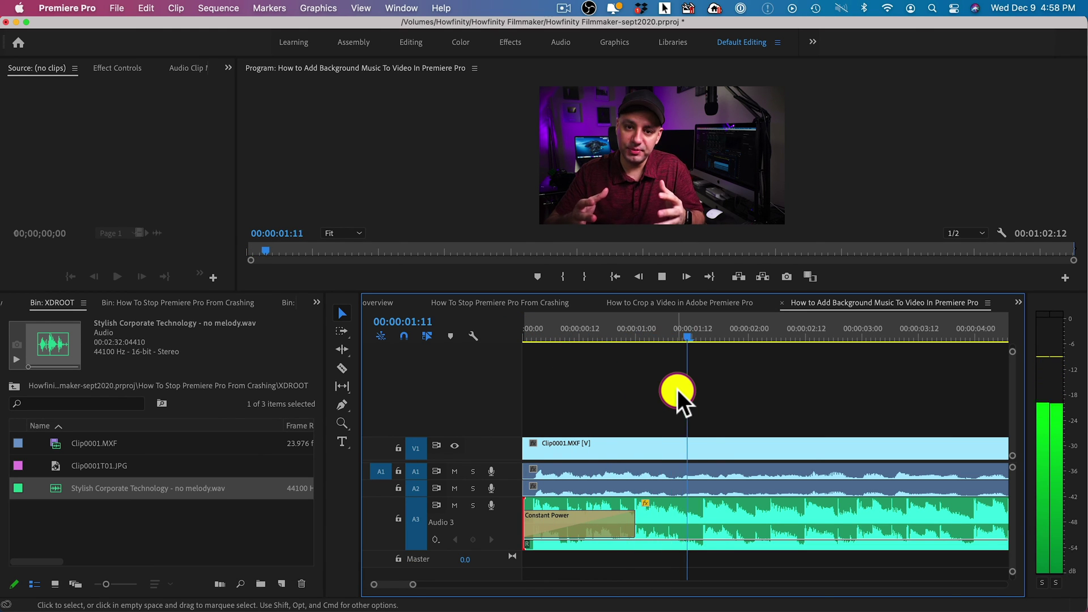
key(minus)
key(minus)
key(minus)
key(minus)
key(space)
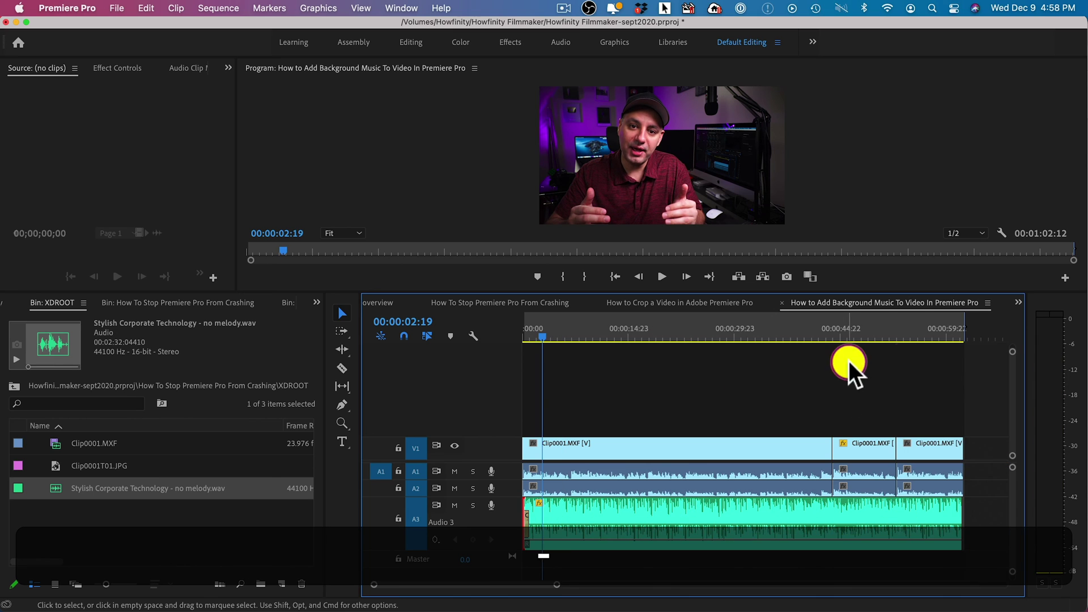
click(954, 333)
key(equal)
key(equal)
key(equal)
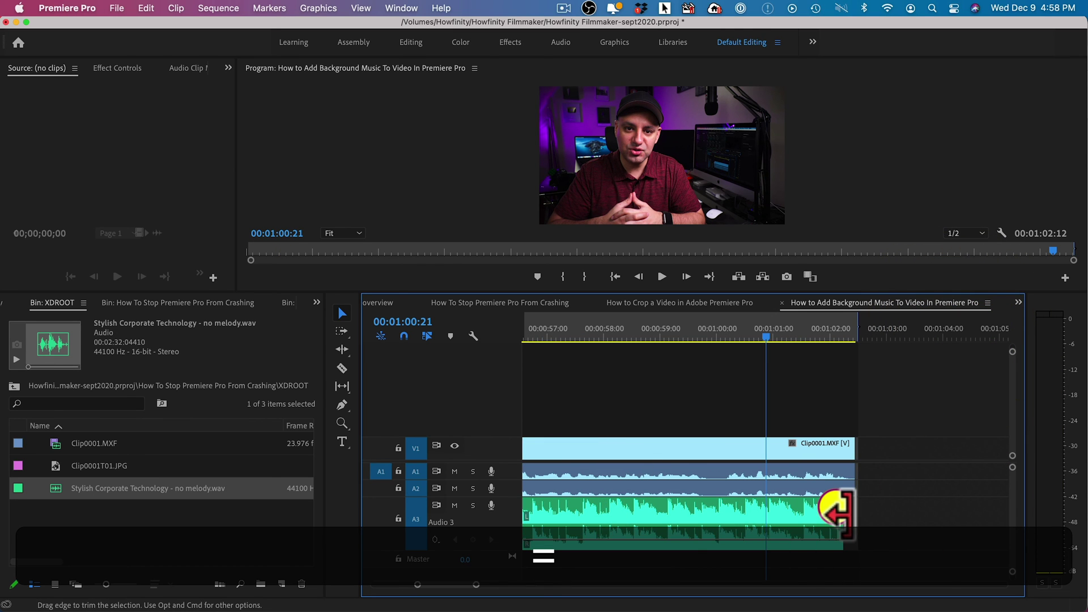
mouse_move(863, 521)
mouse_down()
mouse_move(876, 520)
mouse_move(856, 511)
mouse_up()
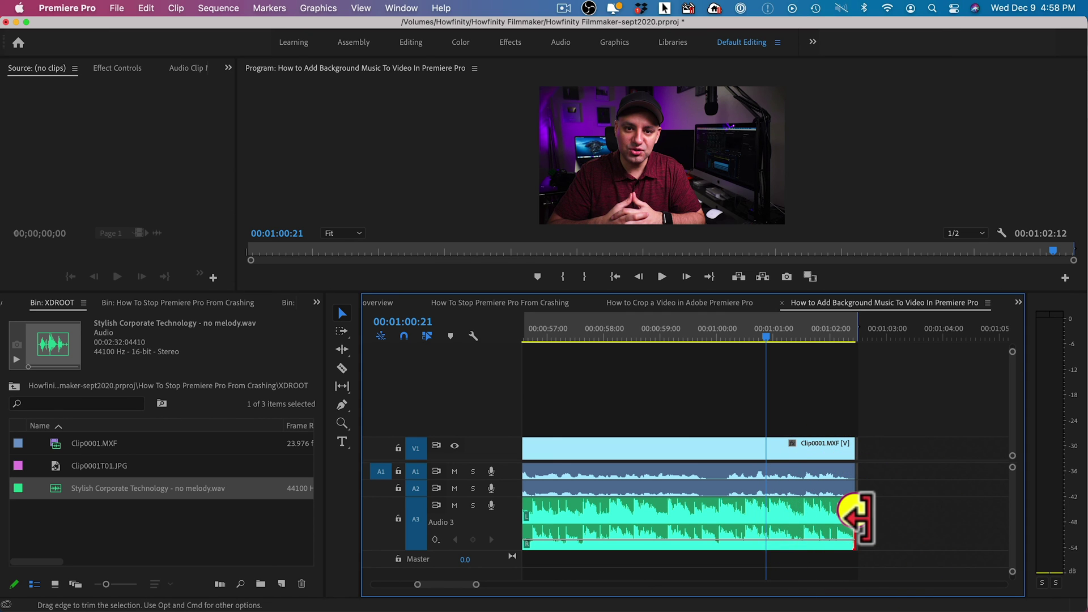
- Apply the default Constant Power transition to the music's end edit point
right_click(855, 509)
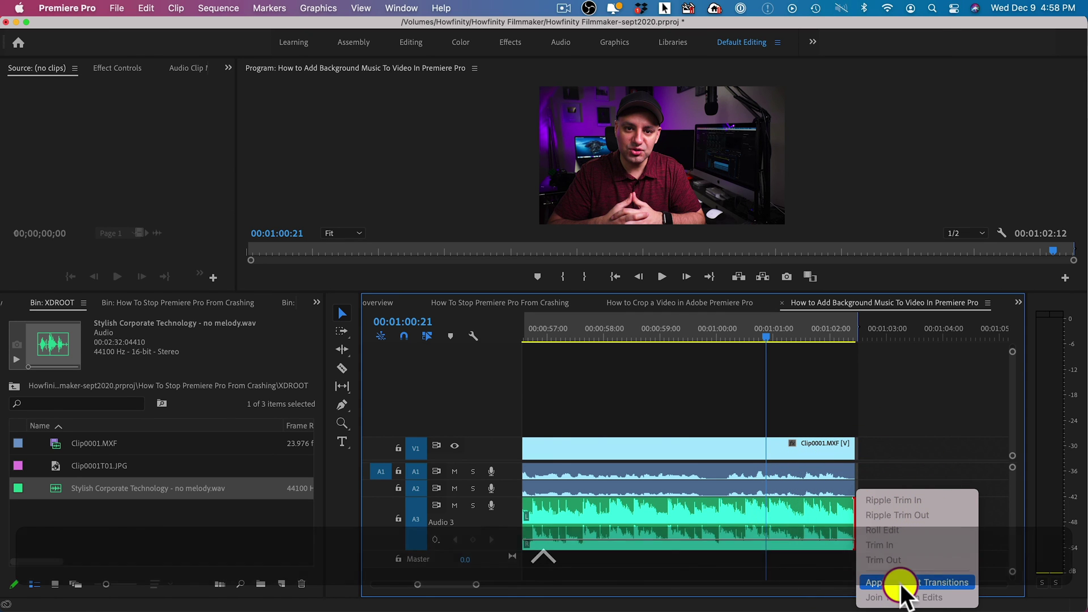
click(900, 584)
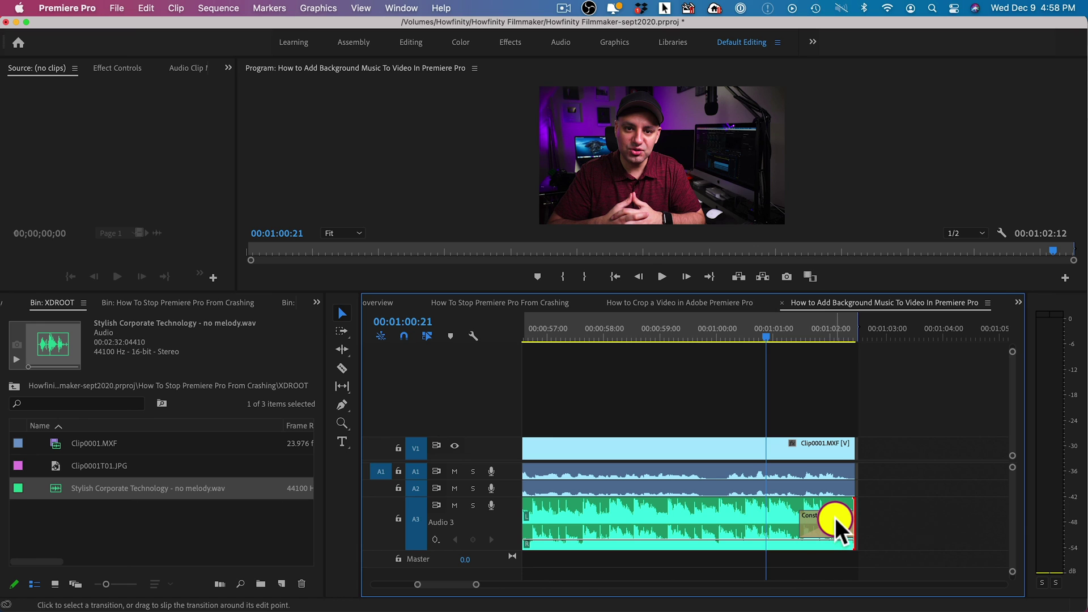
drag(835, 518, 175, 270)
- Search Effects for 'constan' and drop Constant Power onto the A3 music's end
scroll(174, 304, down, 4)
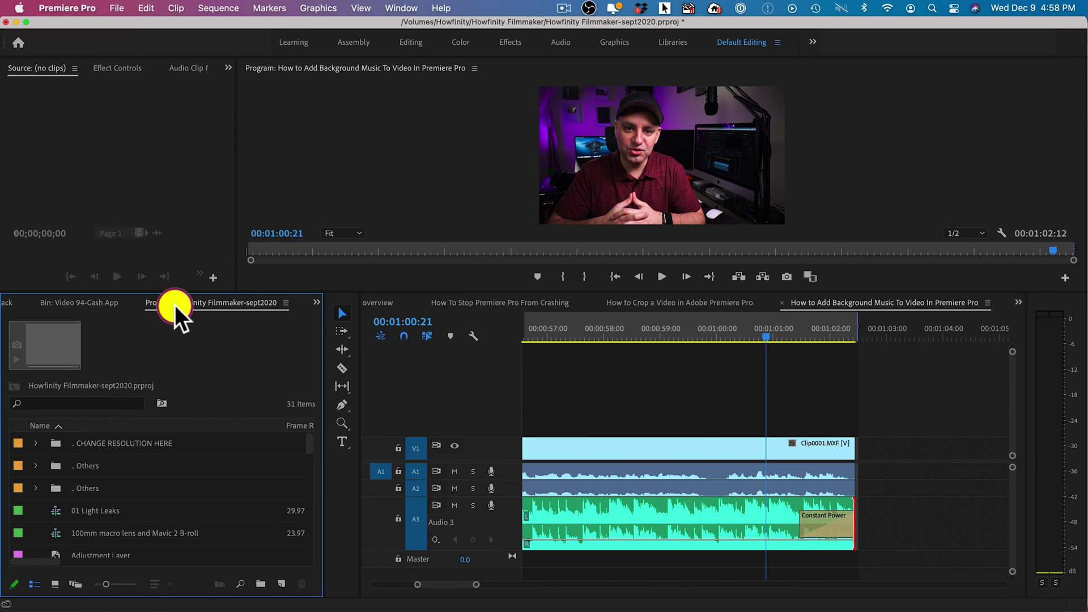
click(185, 305)
click(127, 314)
text(blur)
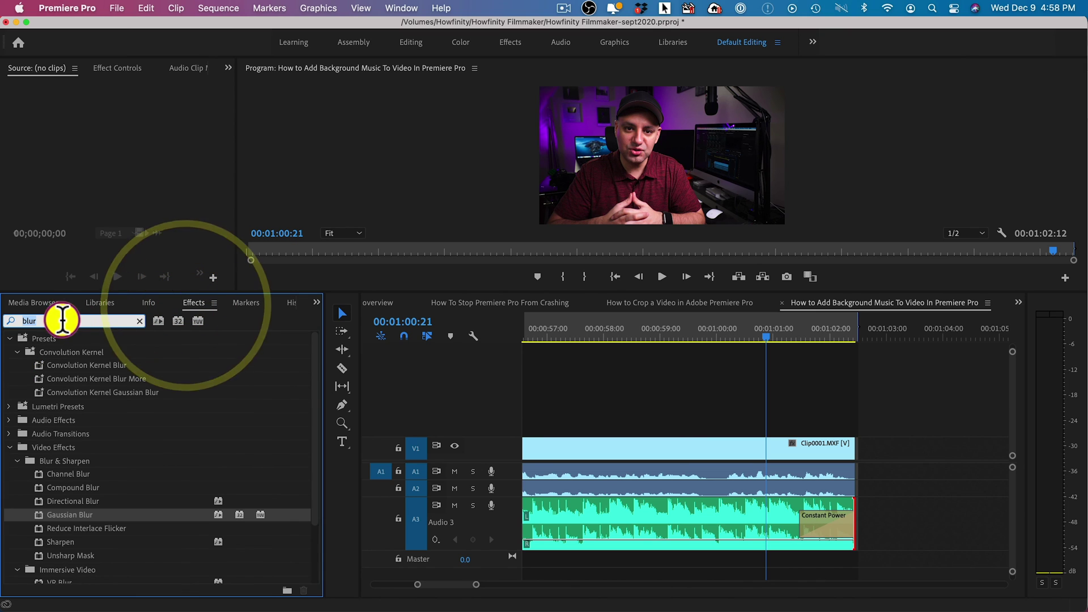
text(constan)
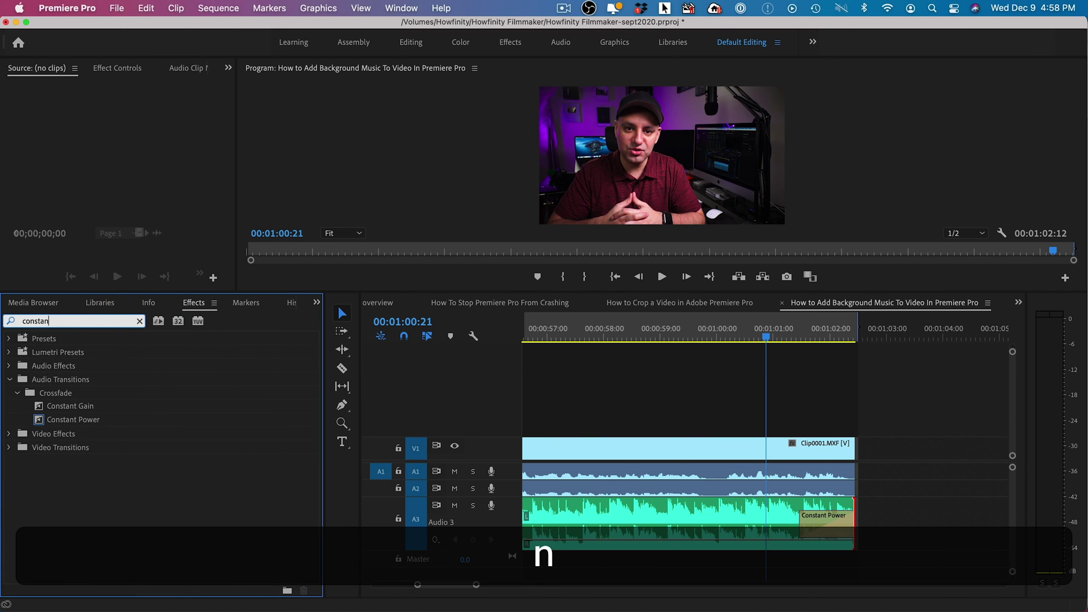
drag(35, 420, 852, 522)
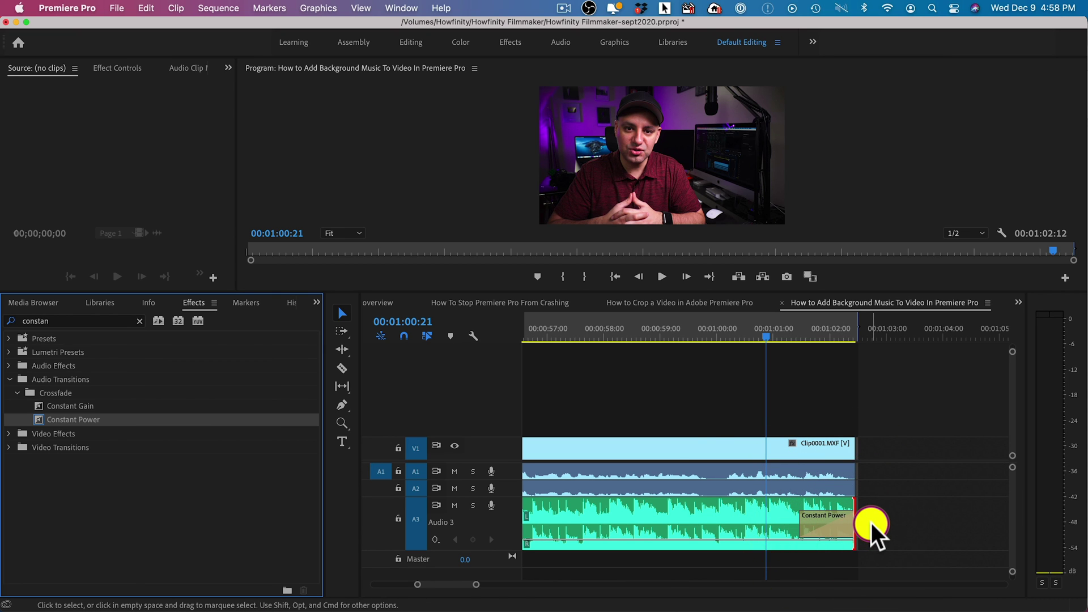
- Zoom out and play the sequence from the start to review the fades
click(662, 400)
key(minus)
key(minus)
key(minus)
drag(588, 332, 471, 332)
key(space)
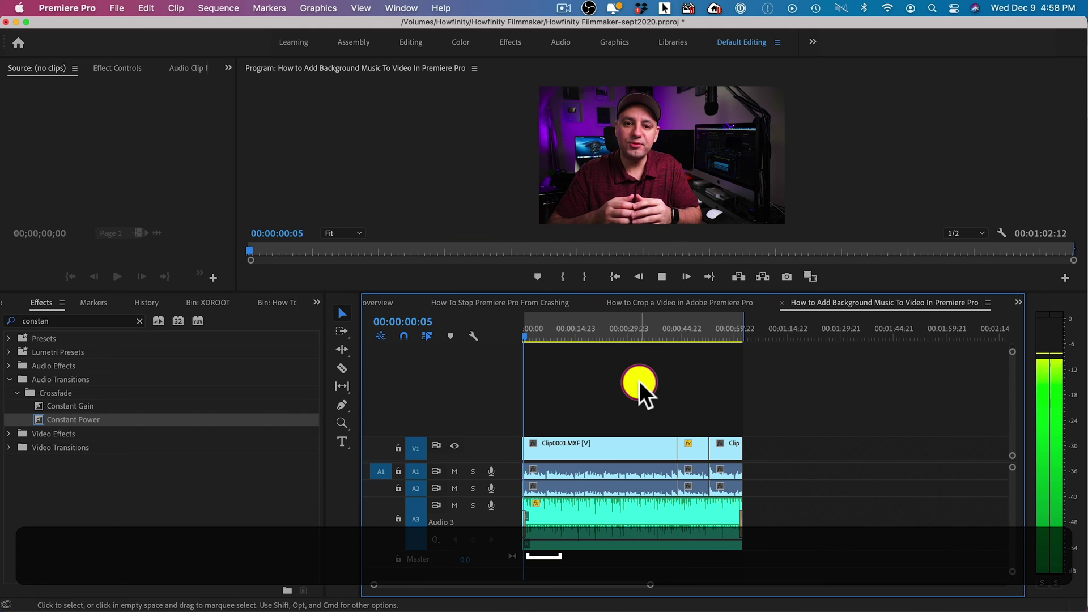
key(space)
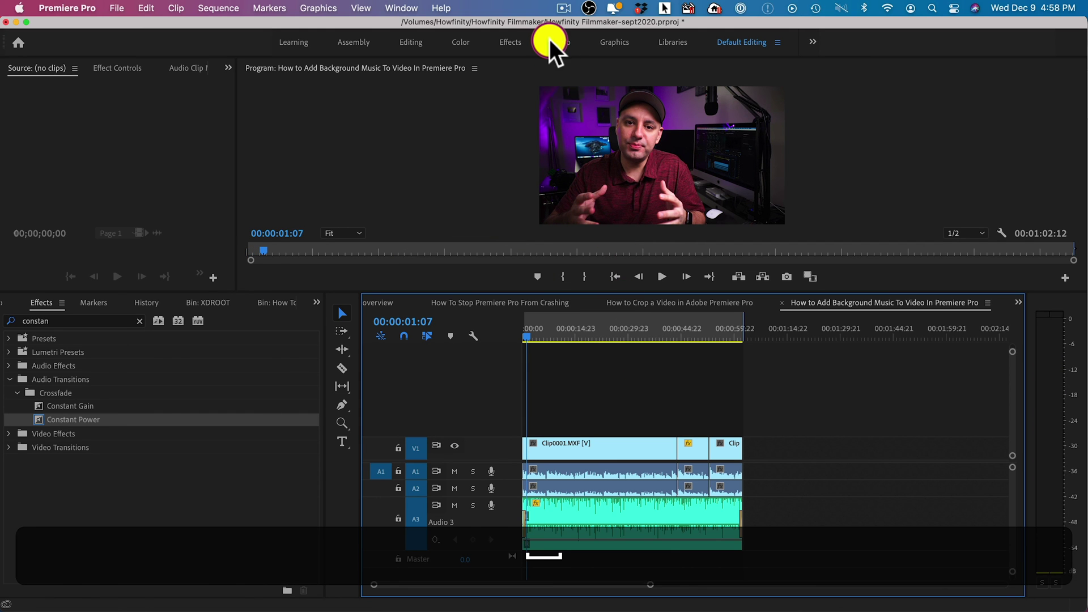
- Switch to the Audio workspace and play the sequence to check the Audio Track Mixer meters
click(559, 43)
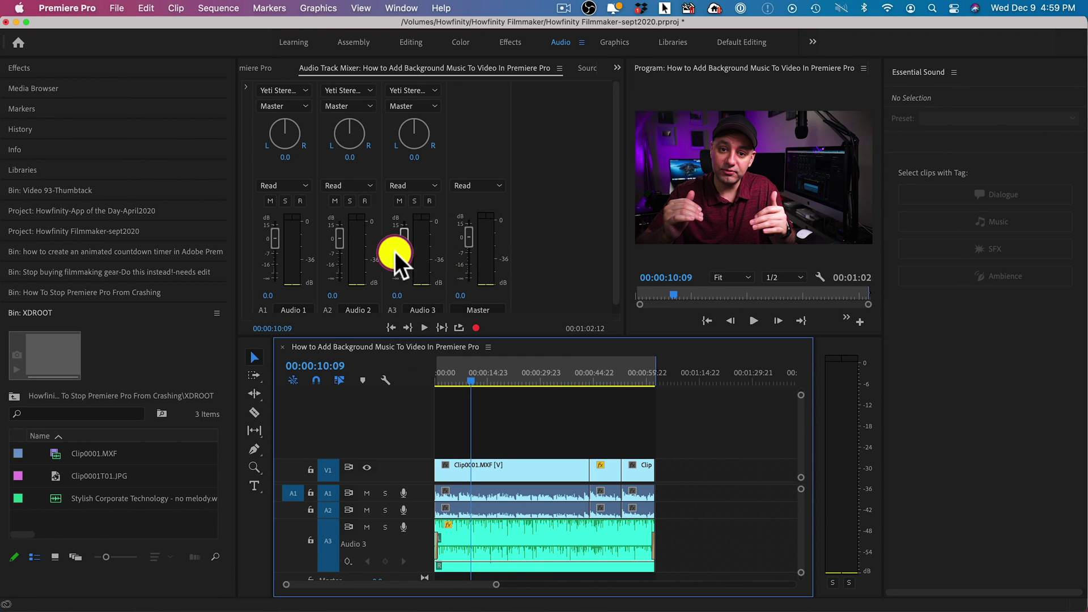
click(484, 424)
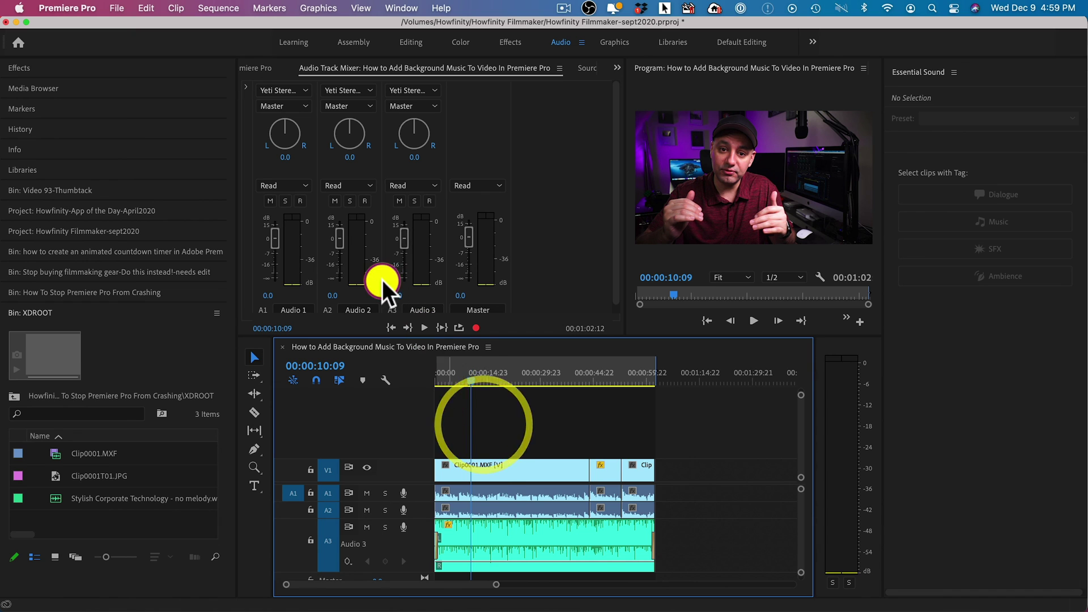
key(space)
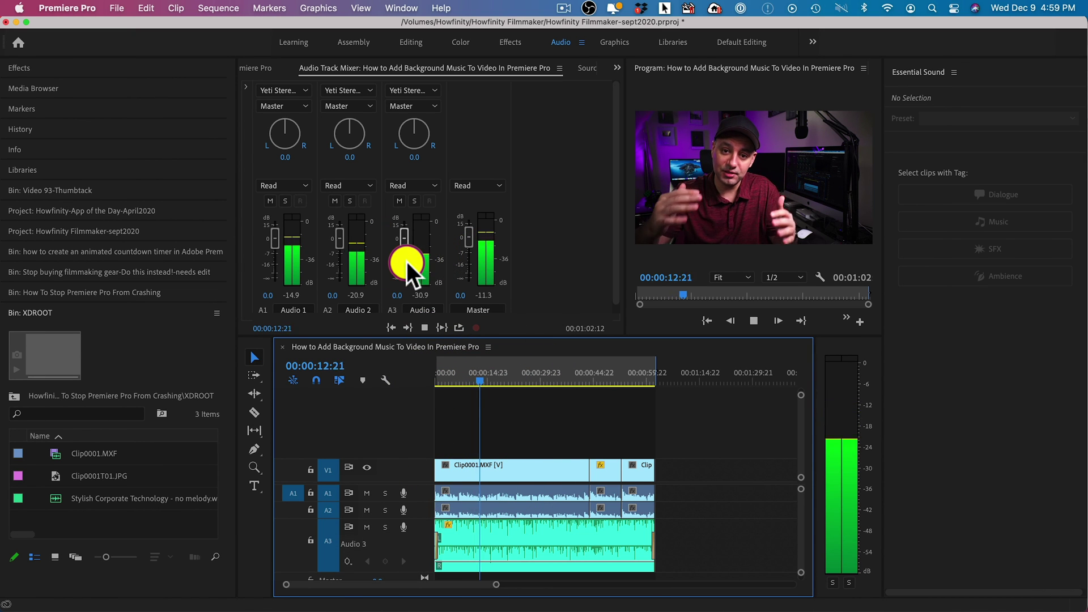
key(space)
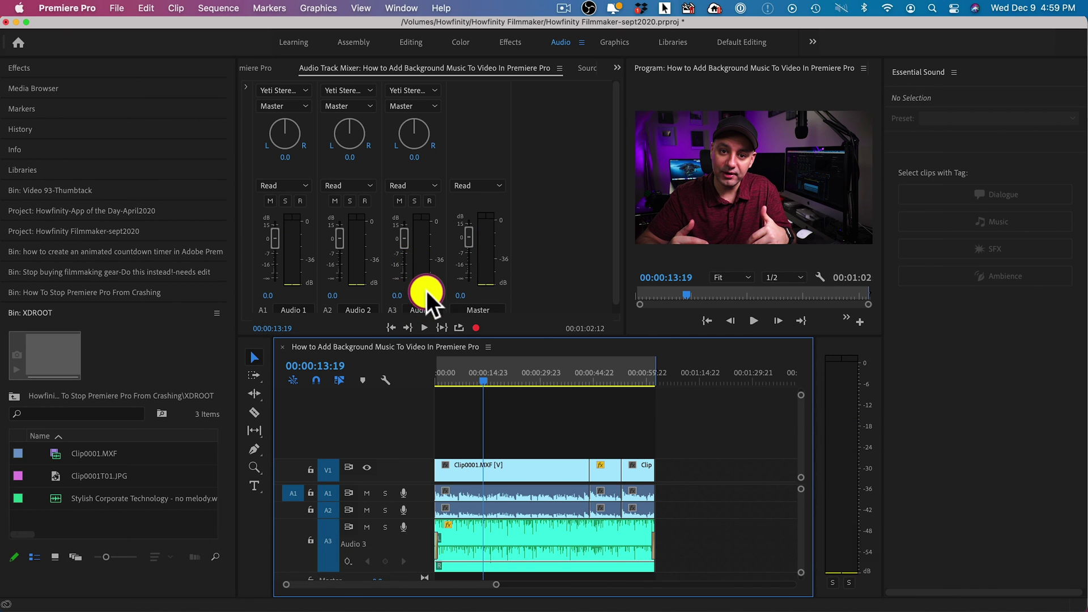
- Lower the A3 music clip's volume to about -28 dB, keeping the Audio 3 track fader at 0.0
drag(406, 240, 405, 243)
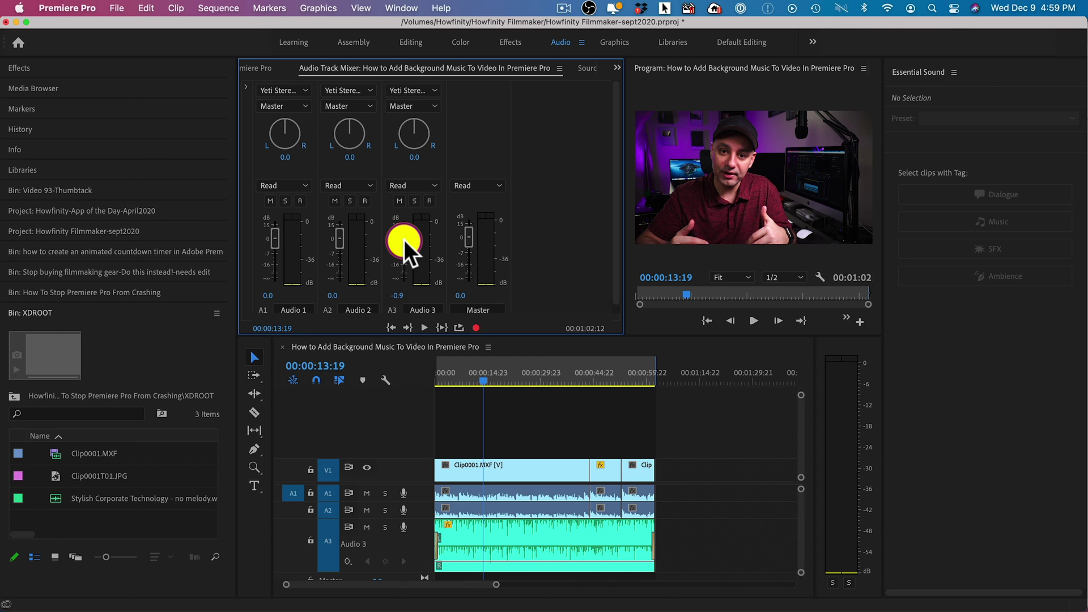
drag(403, 238, 405, 237)
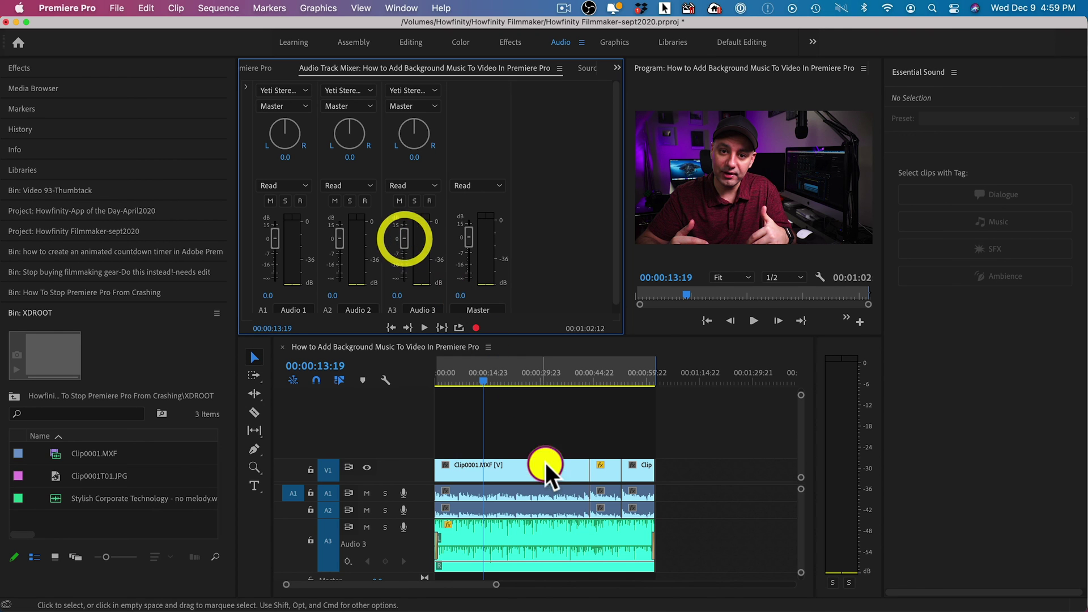
mouse_move(518, 559)
mouse_down()
mouse_move(518, 534)
mouse_move(518, 561)
mouse_up()
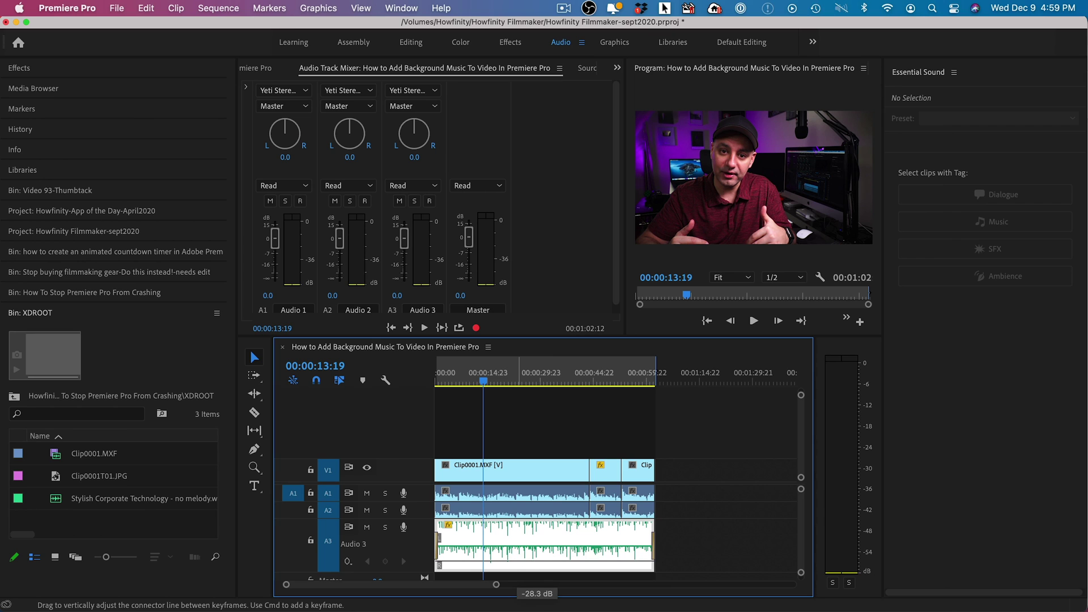